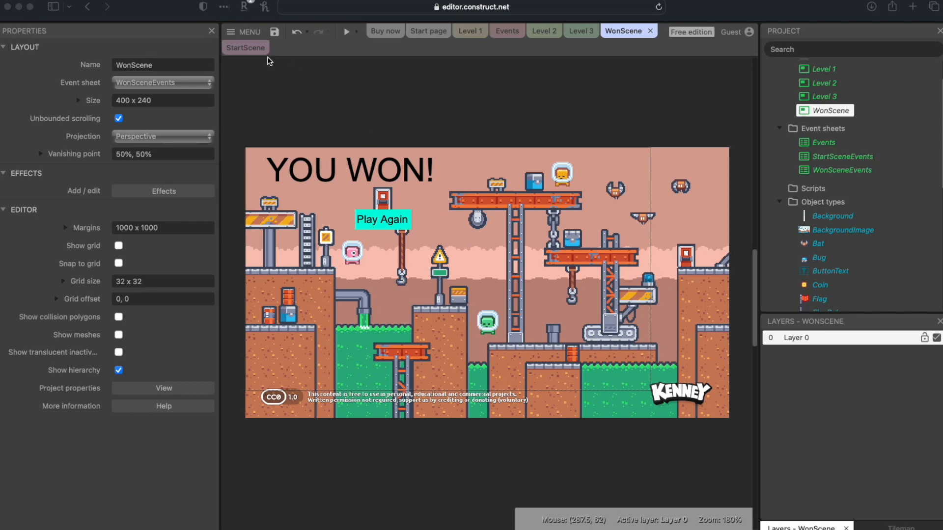
# Preview the WonScene layout, test its Play Again button, and close the preview.
pyautogui.click(347, 34)
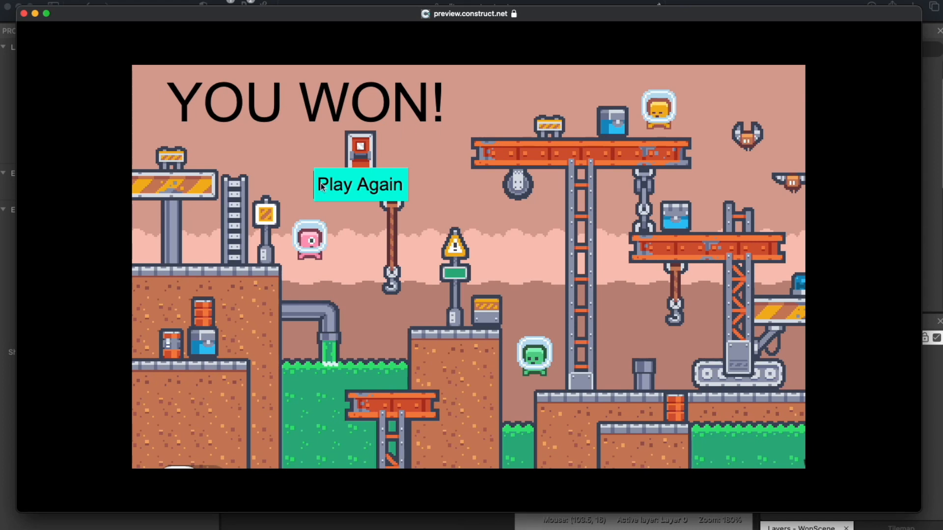
pyautogui.click(369, 191)
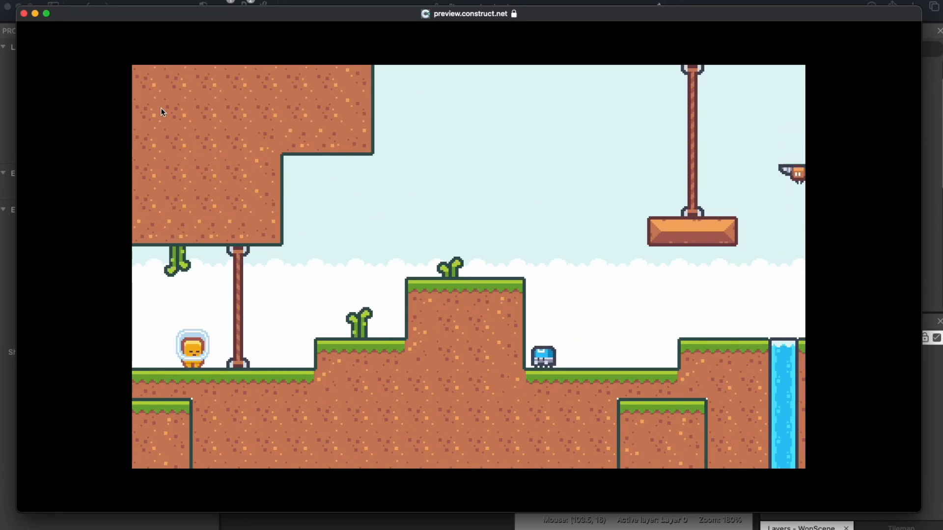
pyautogui.click(24, 13)
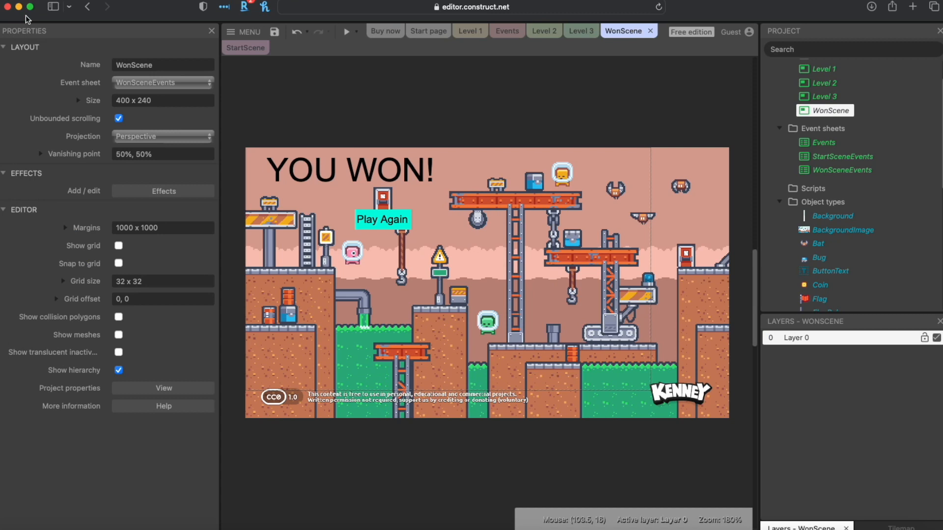
# Open the StartScene layout and the StartSceneEvents sheet, and review the project's event sheets and object types.
pyautogui.scroll(3, 835, 123)
pyautogui.doubleClick(830, 96)
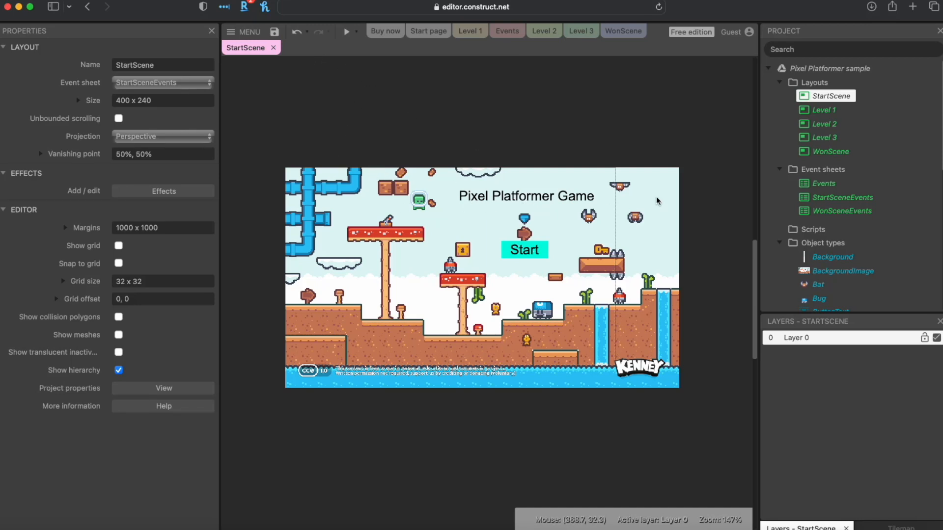
pyautogui.doubleClick(825, 198)
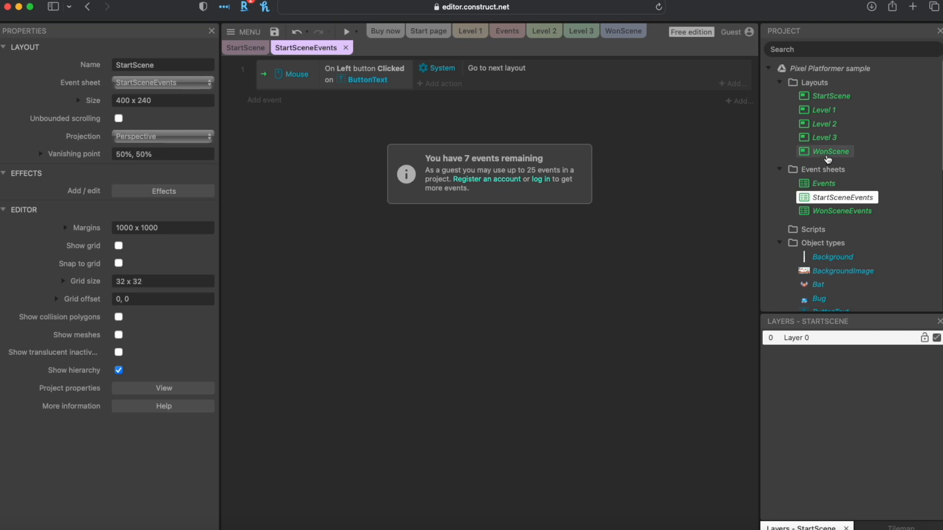
pyautogui.scroll(-2, 830, 196)
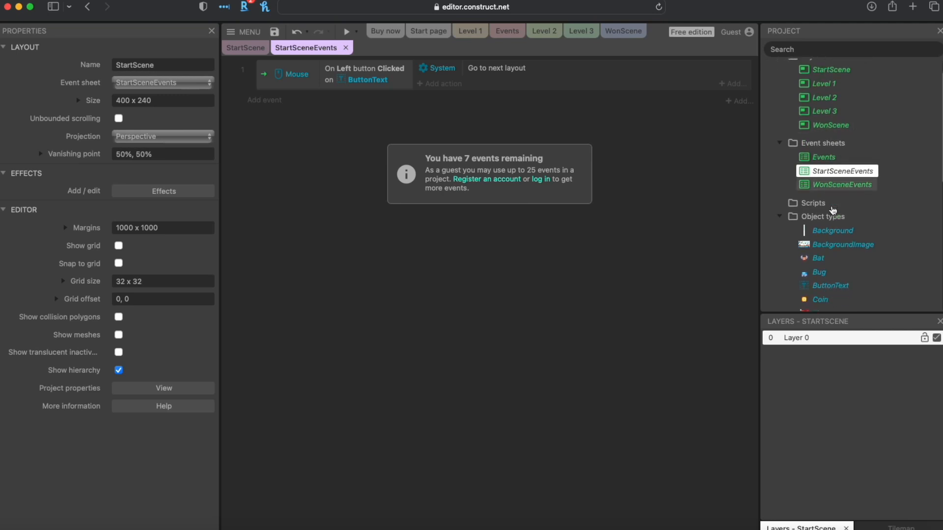
pyautogui.scroll(-3, 834, 268)
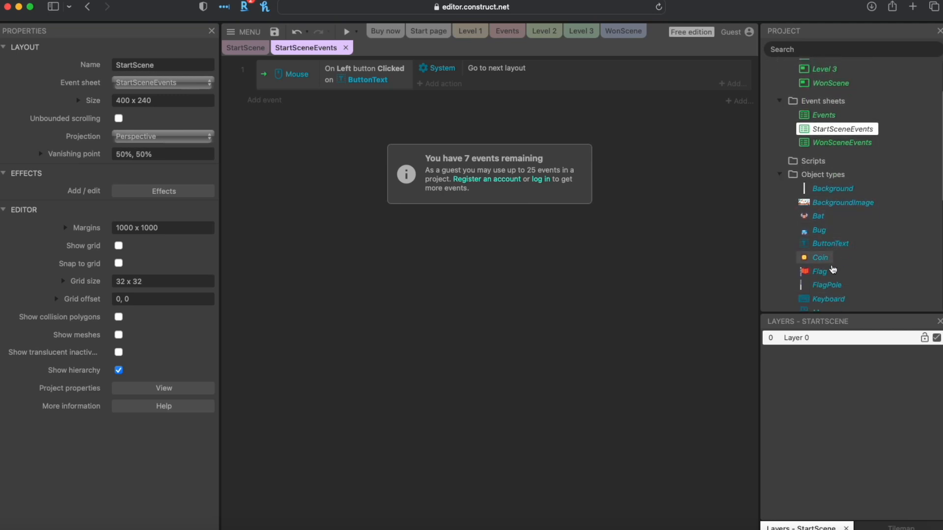
pyautogui.scroll(-1, 834, 268)
pyautogui.scroll(-1, 829, 278)
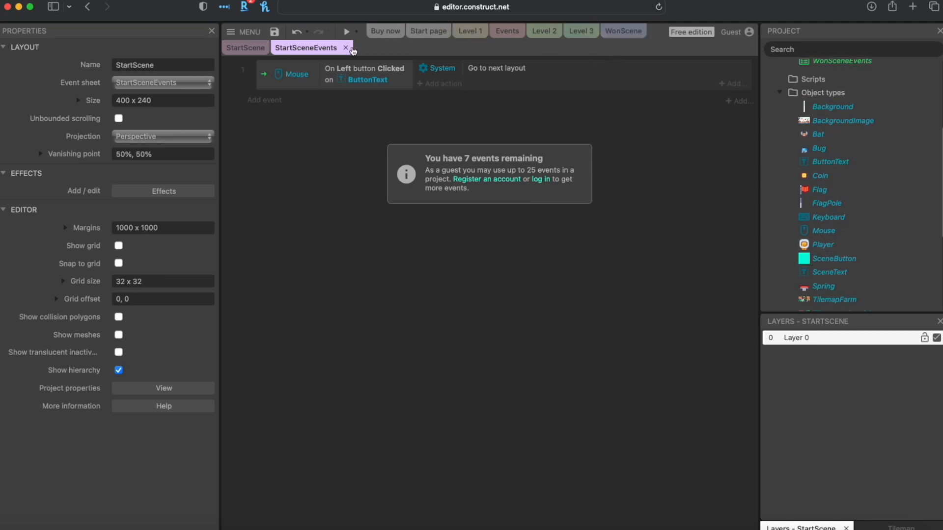
# Return to the StartScene layout, preview it to check its background, and close the preview.
pyautogui.click(245, 47)
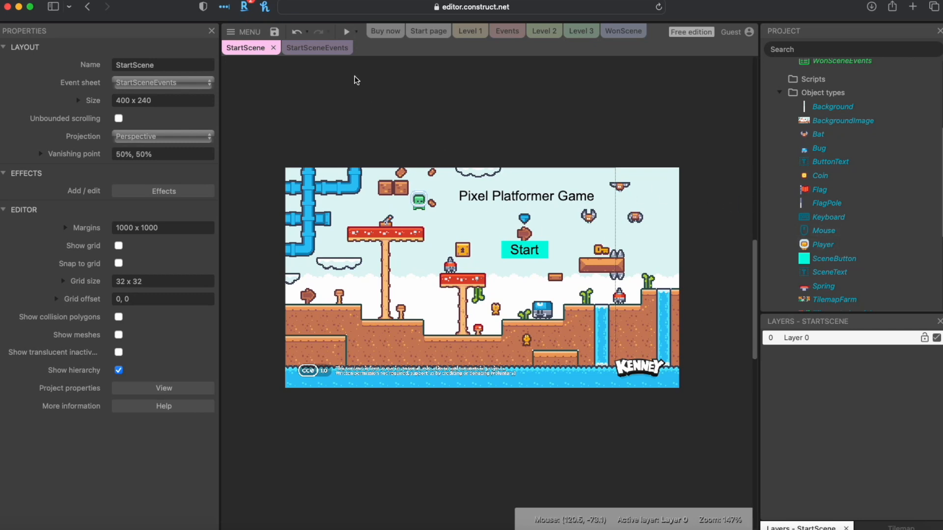
pyautogui.click(317, 48)
pyautogui.click(347, 32)
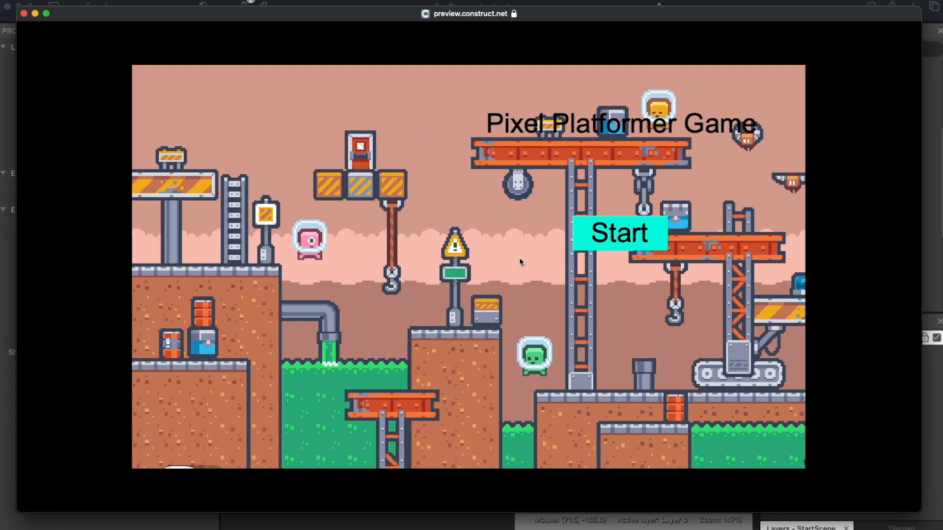
pyautogui.click(23, 14)
# Inspect both frames of the BackgroundImage sprite and set the speed of Animation 1 to 0.
pyautogui.doubleClick(841, 121)
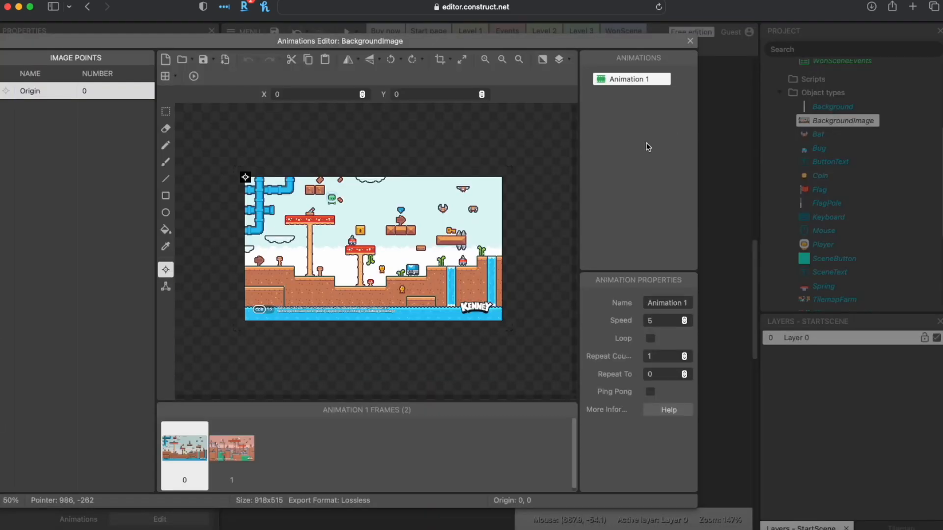
pyautogui.click(209, 451)
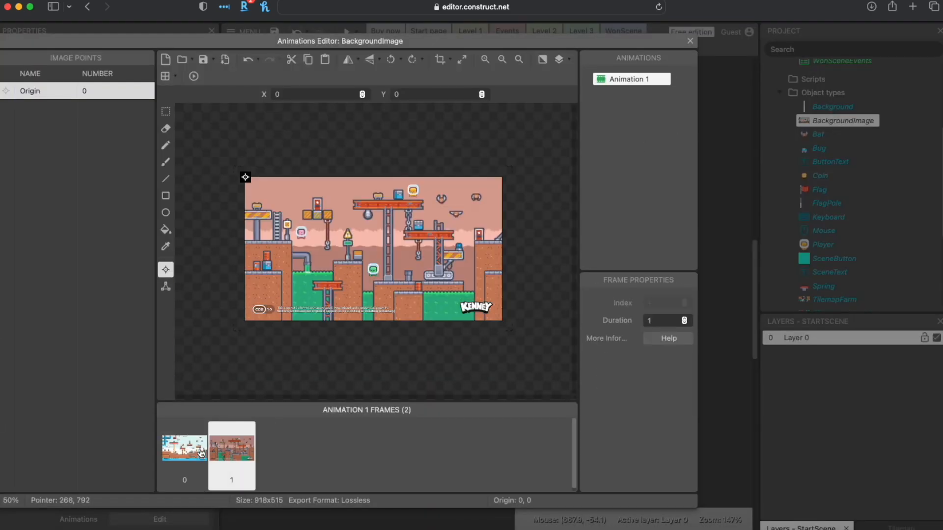
pyautogui.click(184, 448)
pyautogui.click(231, 448)
pyautogui.click(603, 81)
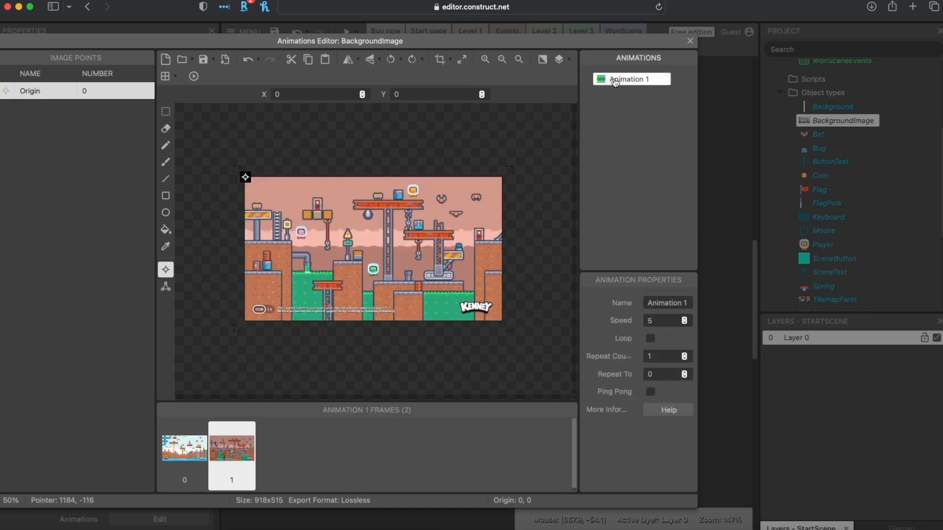
pyautogui.click(651, 321)
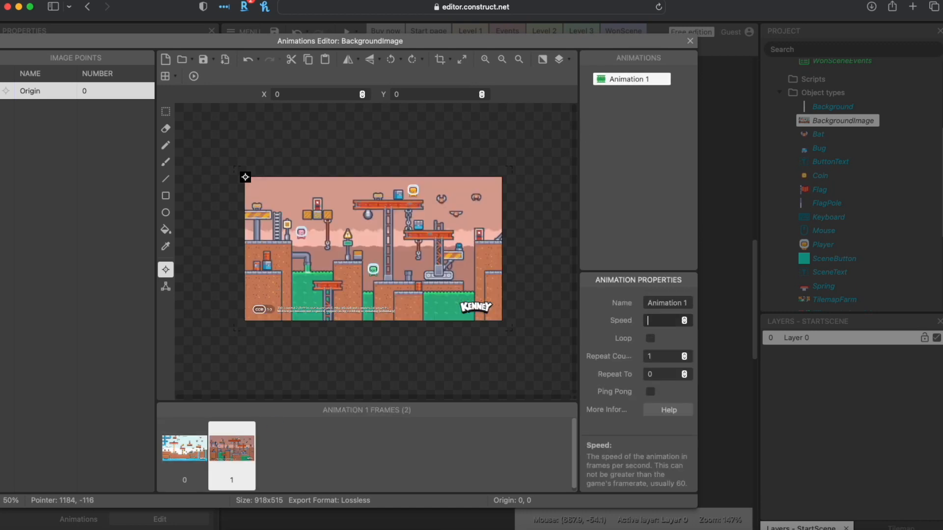
pyautogui.press('Tab')
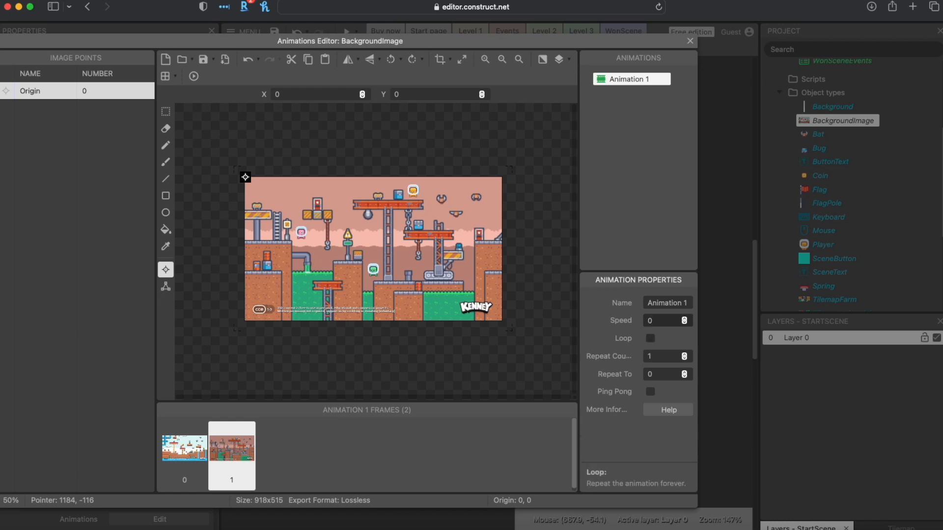
pyautogui.click(690, 41)
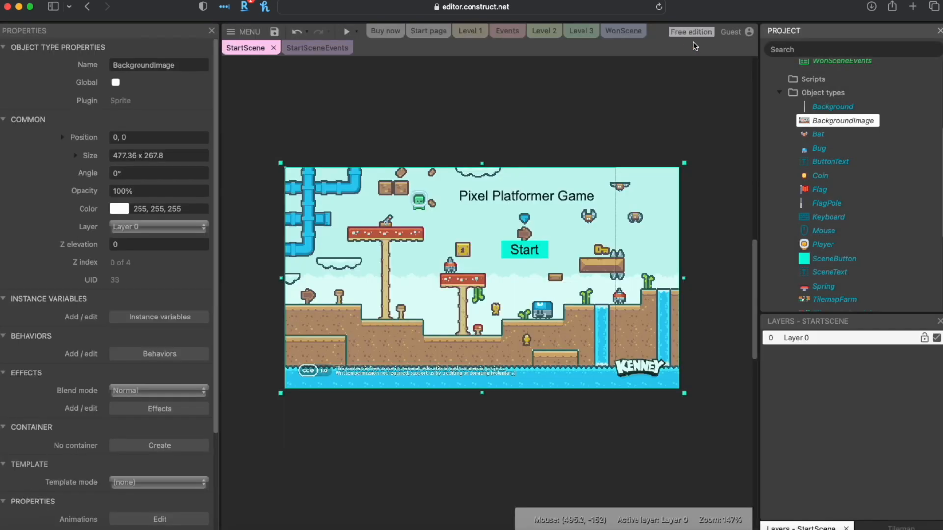
# Preview the StartScene layout, start the game with its Start button, and close the preview.
pyautogui.click(347, 33)
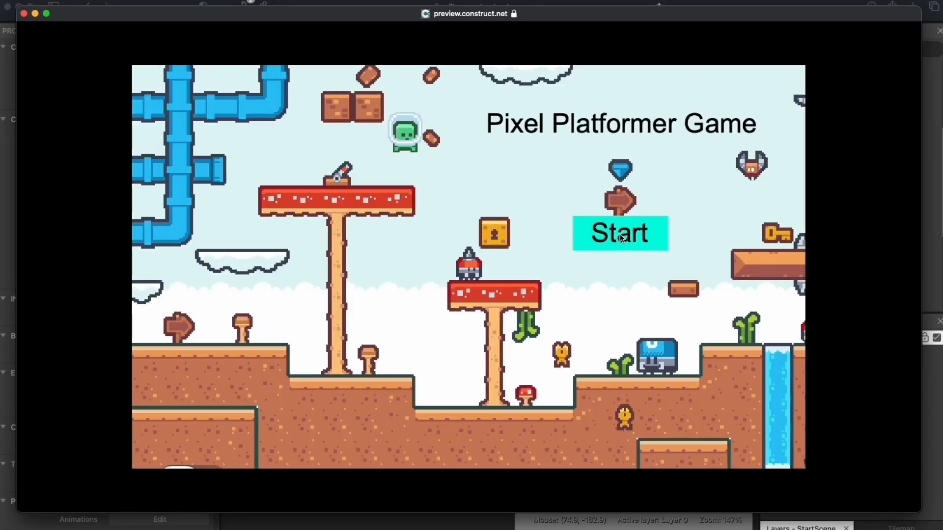
pyautogui.click(620, 235)
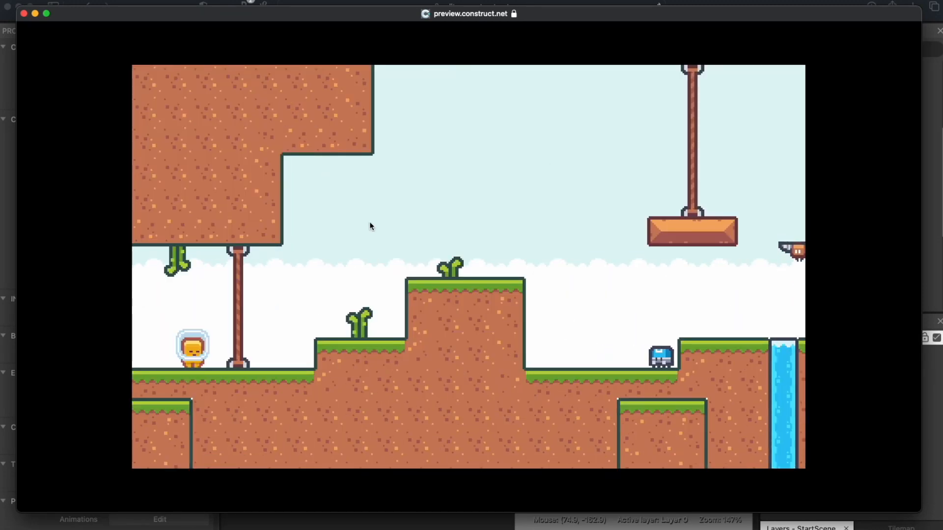
pyautogui.click(23, 14)
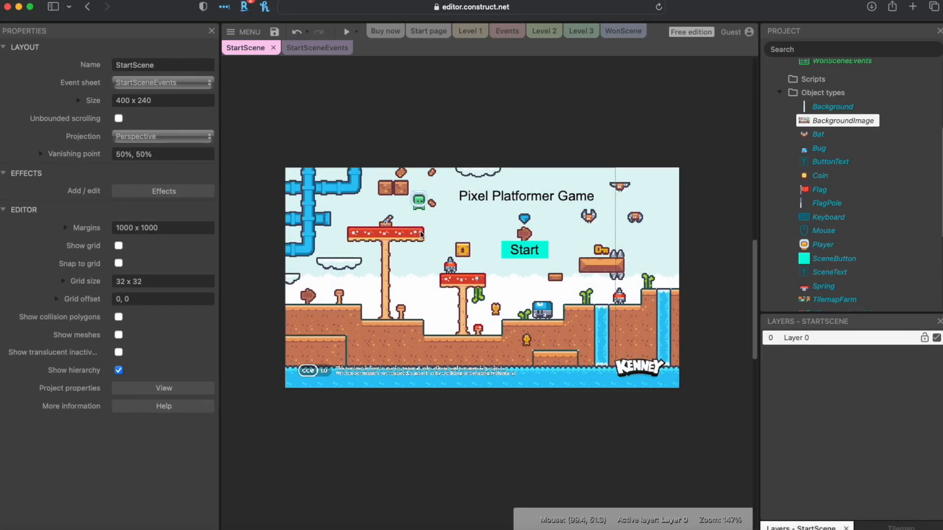
# Set the first layout in the project's startup properties to StartScene.
pyautogui.click(356, 32)
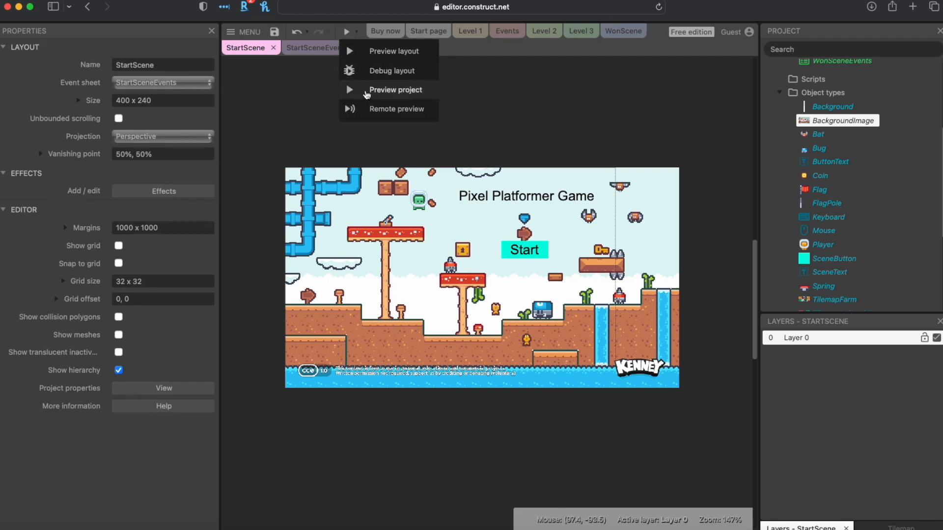
pyautogui.click(544, 33)
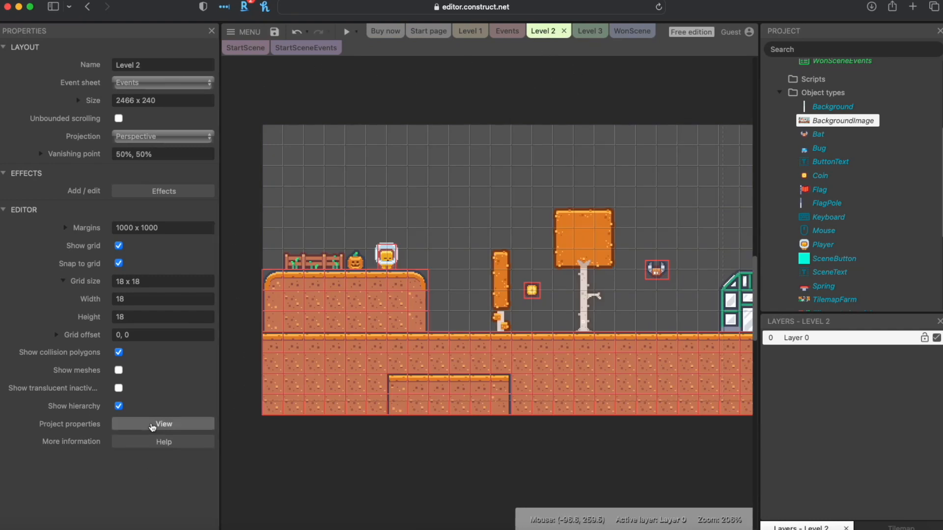
pyautogui.click(156, 426)
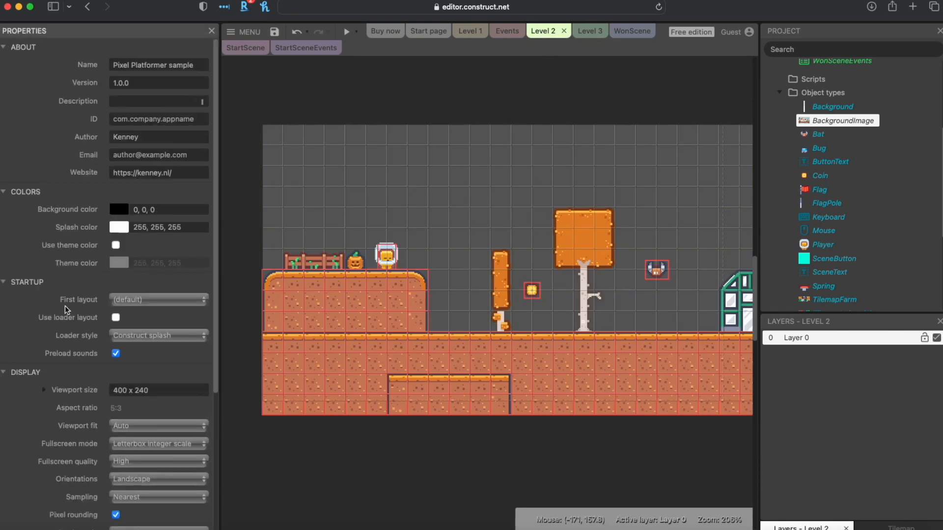
pyautogui.click(112, 300)
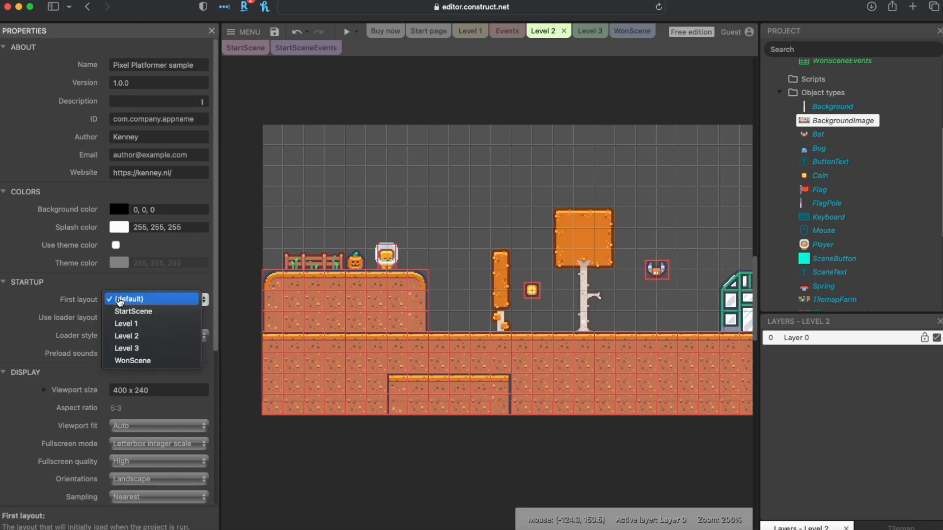
pyautogui.click(136, 313)
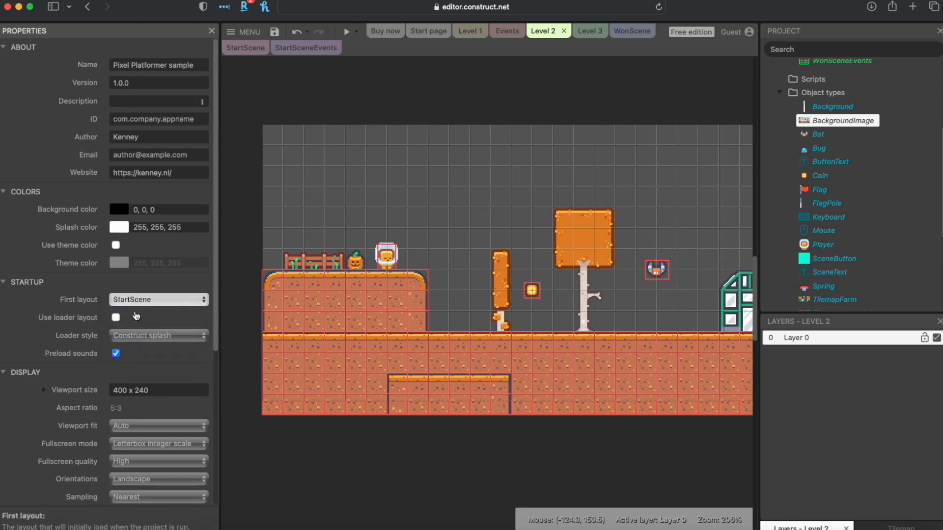
pyautogui.click(276, 32)
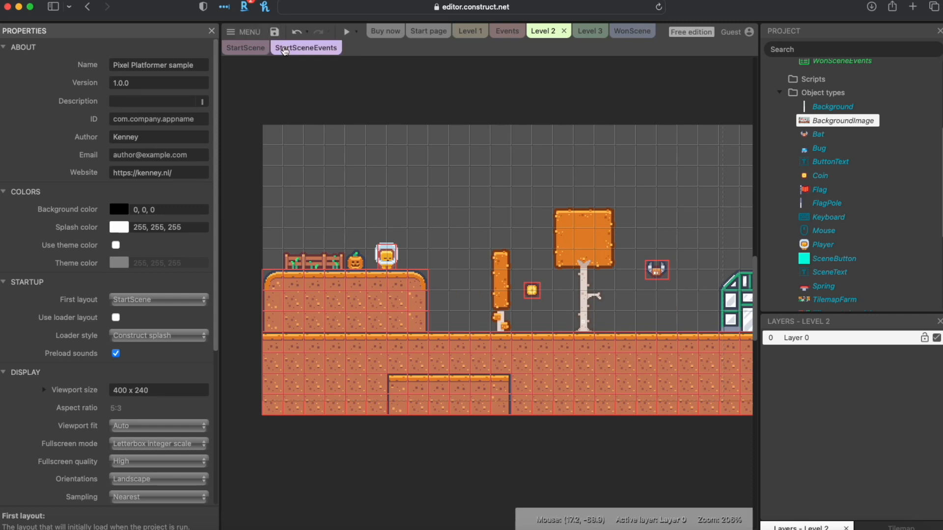
# Preview the whole project from the Level 2 layout, start the game from the start screen, and close the preview.
pyautogui.click(335, 74)
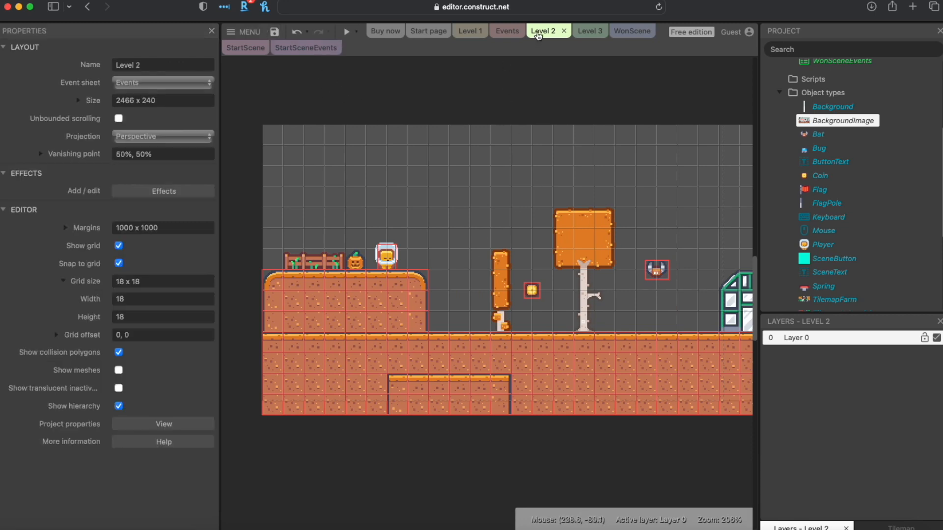
pyautogui.click(357, 32)
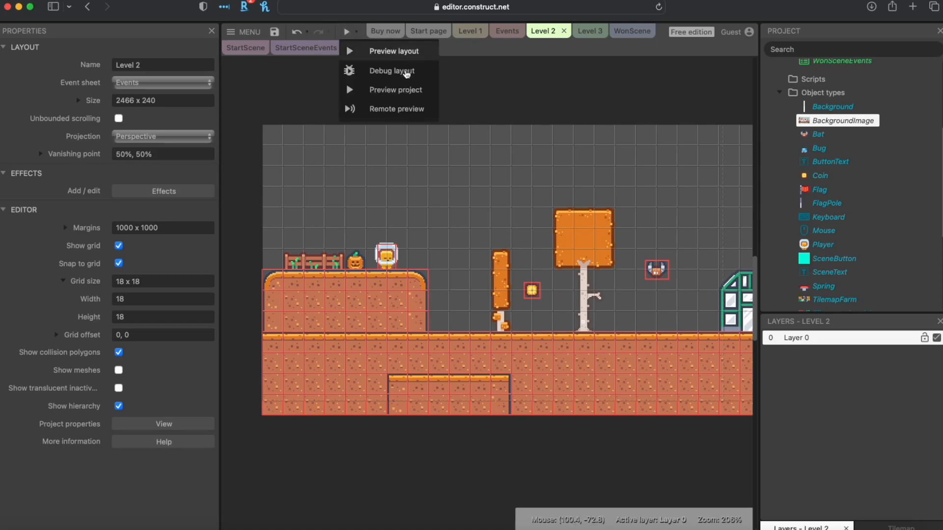
pyautogui.click(396, 89)
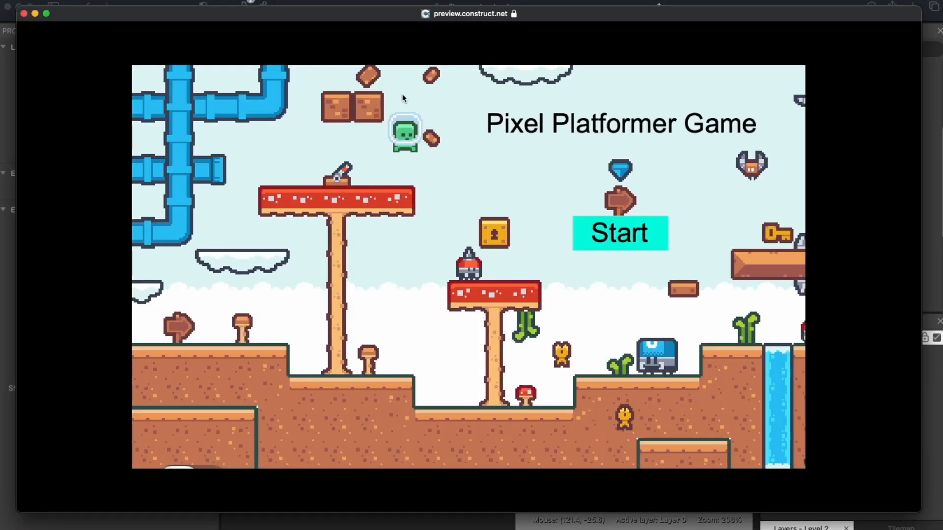
pyautogui.click(603, 238)
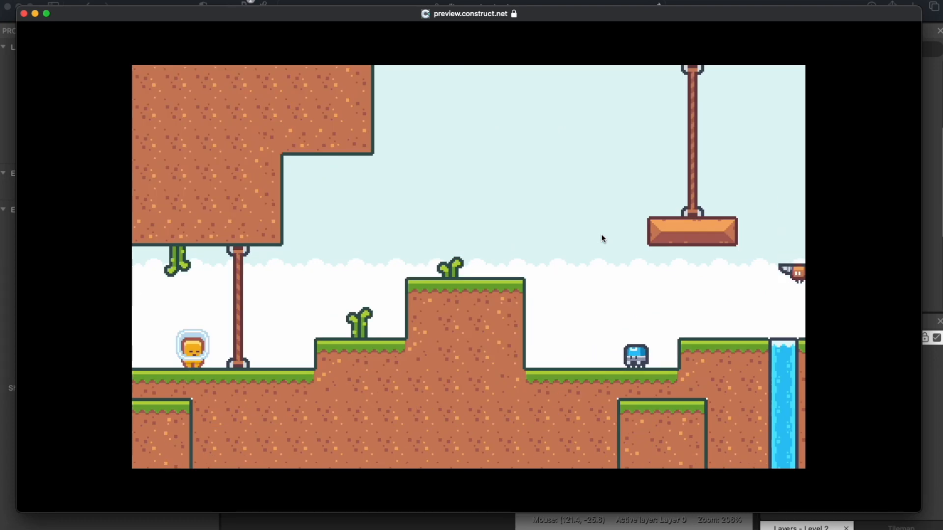
pyautogui.click(23, 14)
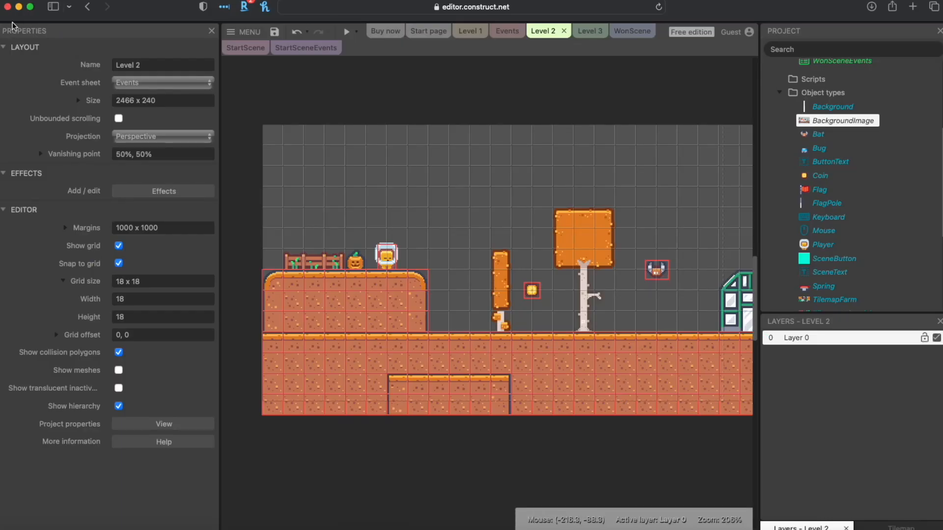
# Add the Flash behavior to the ButtonText object holding the Start text in the StartScene layout.
pyautogui.click(240, 47)
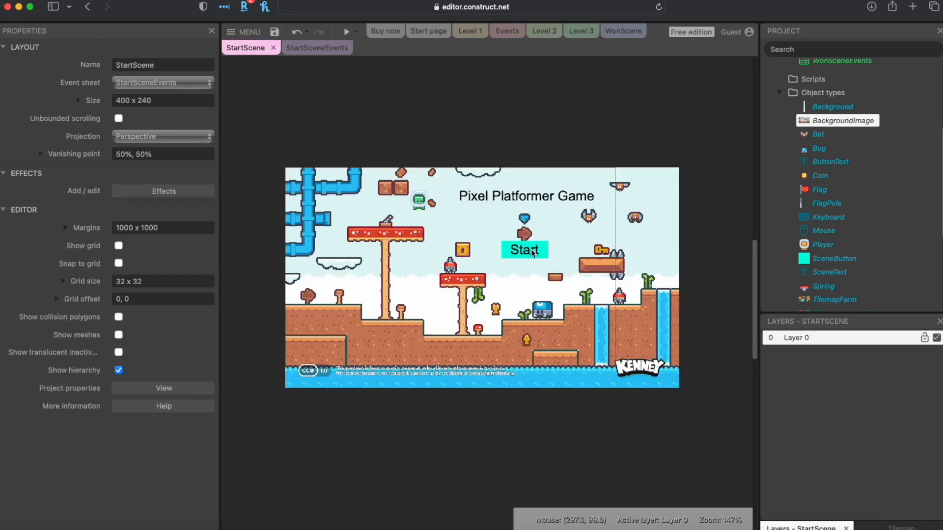
pyautogui.click(826, 273)
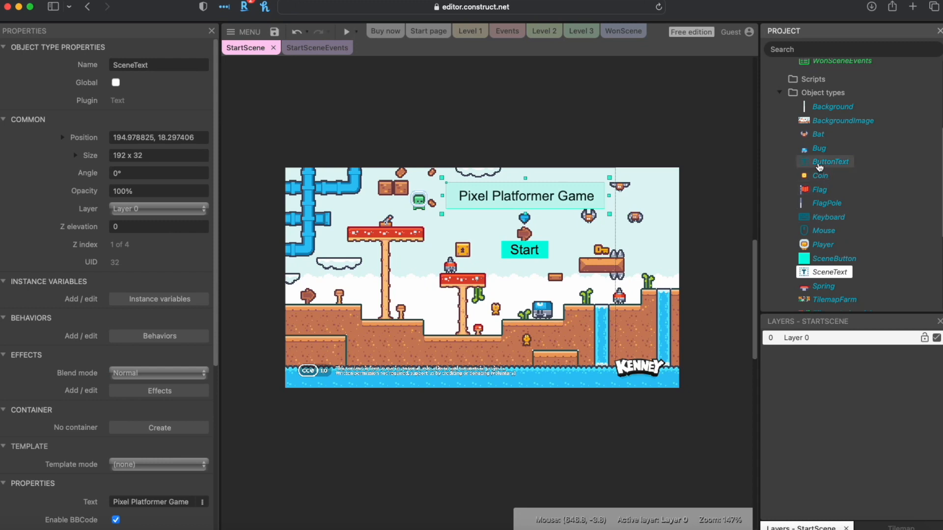
pyautogui.click(813, 167)
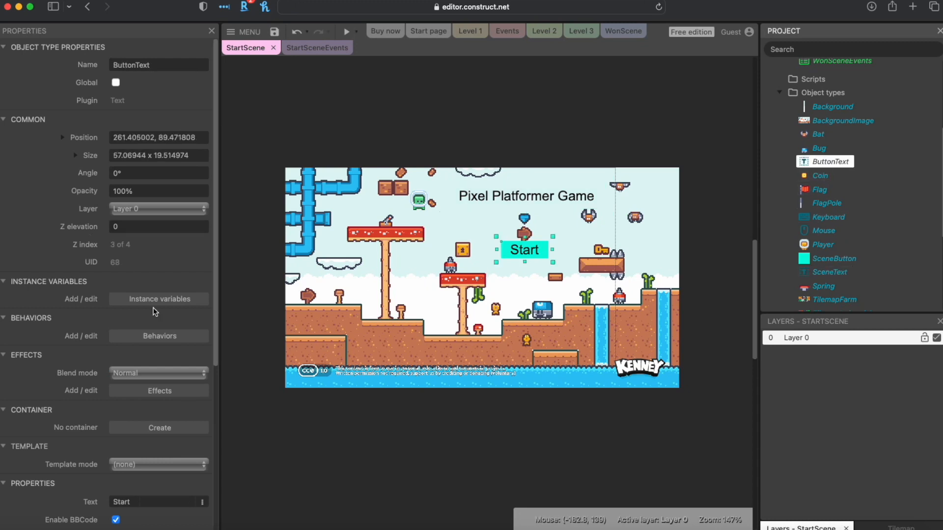
pyautogui.click(169, 337)
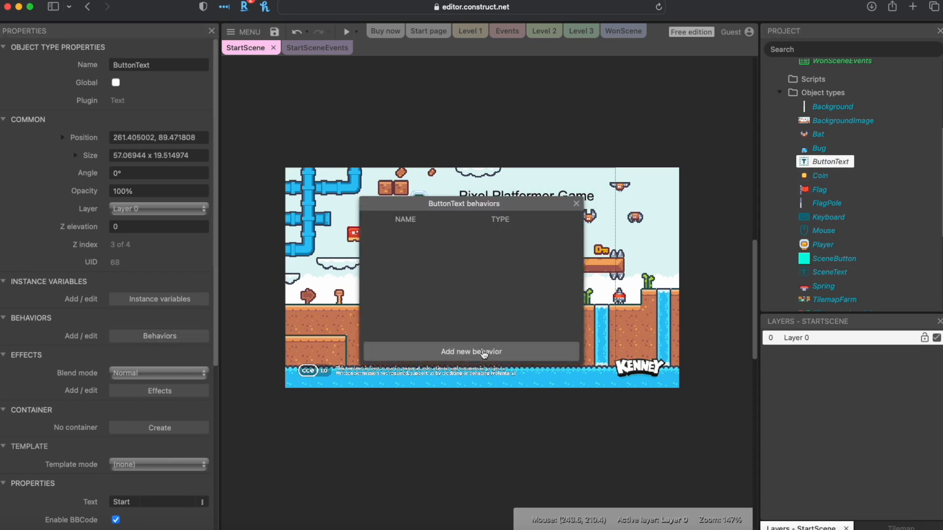
pyautogui.click(485, 353)
pyautogui.click(575, 319)
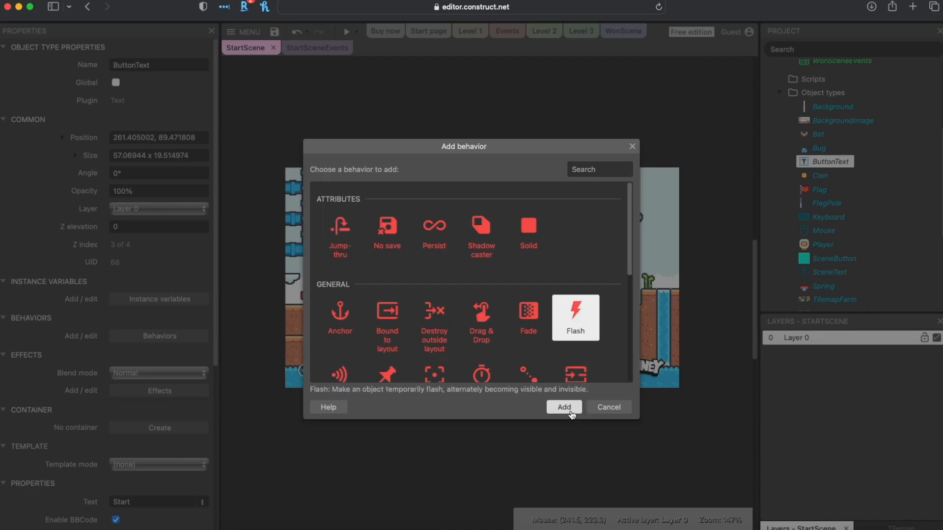
pyautogui.click(564, 407)
pyautogui.click(581, 200)
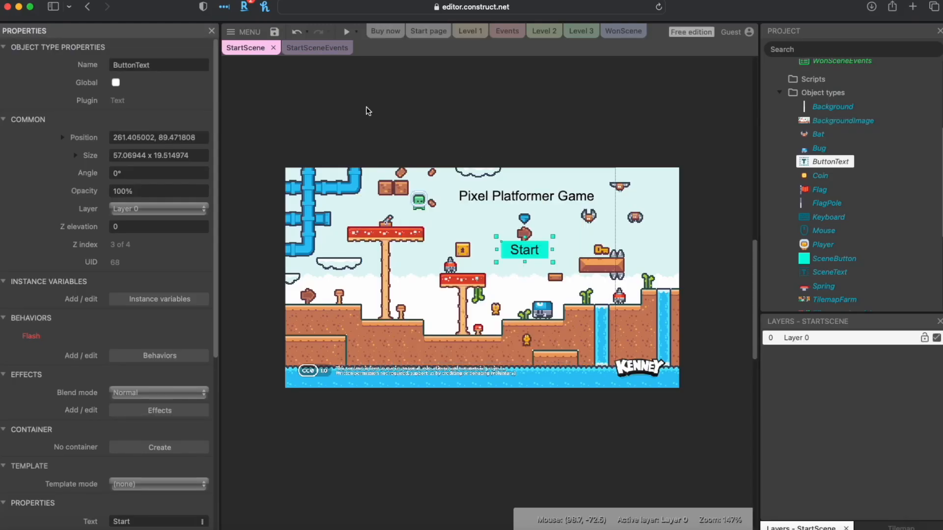
# In StartSceneEvents, add a ButtonText Flash action with 0.1 on, 0.1 off and 1.0 seconds duration, placed before Go to next layout.
pyautogui.click(318, 48)
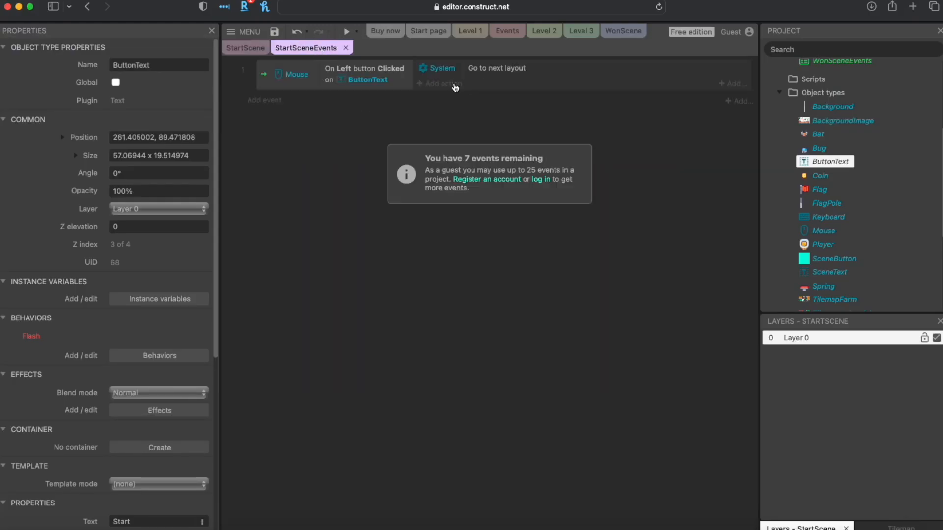
pyautogui.click(432, 83)
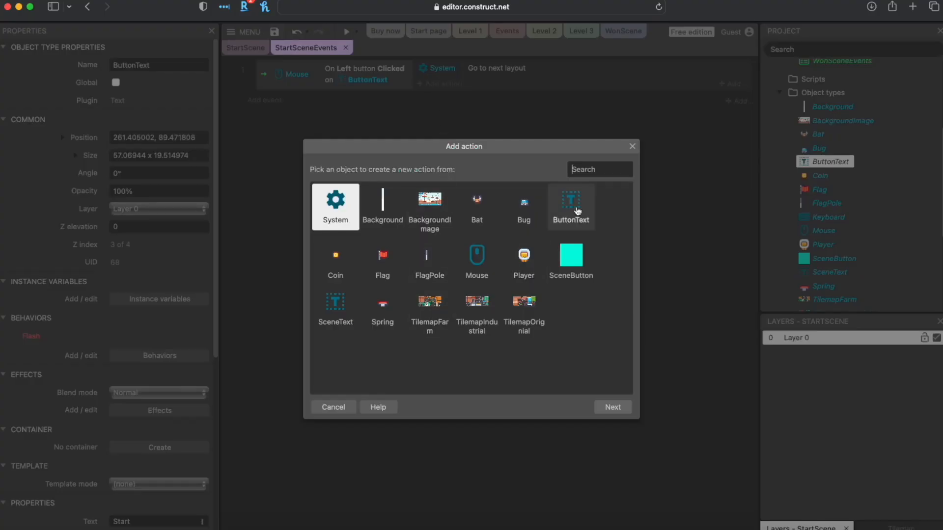
pyautogui.doubleClick(571, 206)
pyautogui.scroll(-5, 398, 251)
pyautogui.click(383, 244)
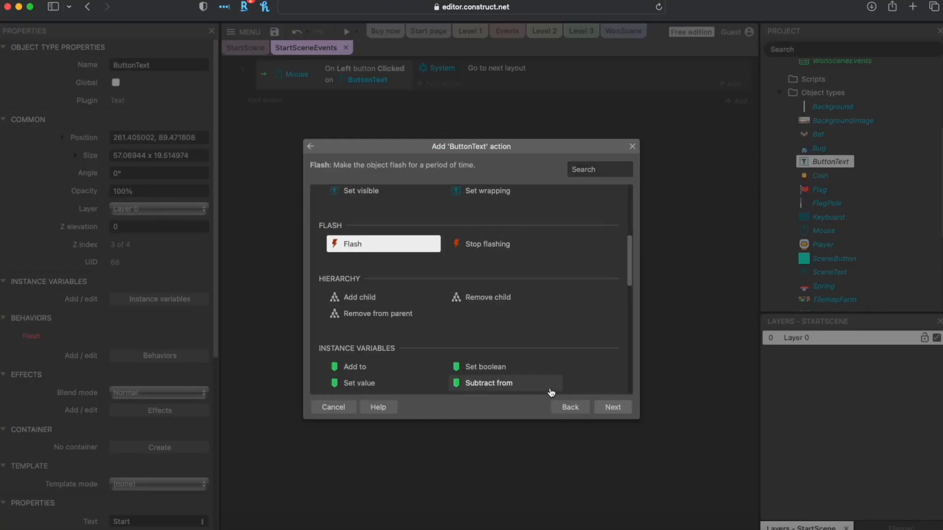
pyautogui.click(612, 407)
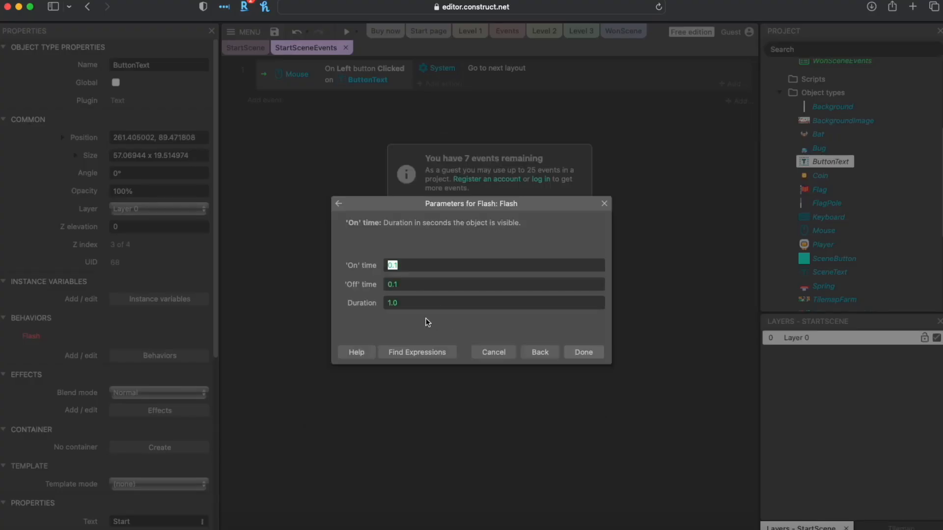
pyautogui.click(596, 351)
pyautogui.moveTo(433, 88); pyautogui.dragTo(434, 70)
# Add a System Wait action of 1.5 seconds between the Flash and Go to next layout actions.
pyautogui.click(421, 103)
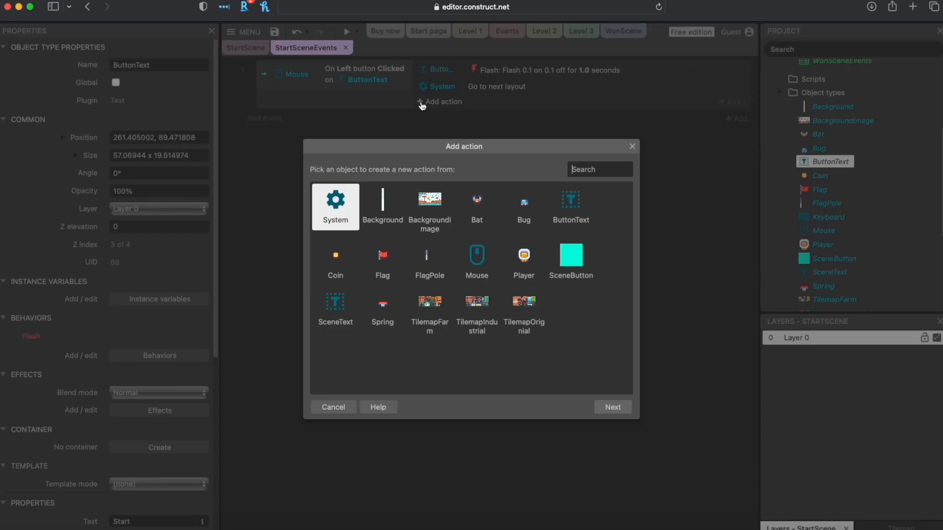
pyautogui.doubleClick(341, 205)
pyautogui.scroll(-10, 397, 280)
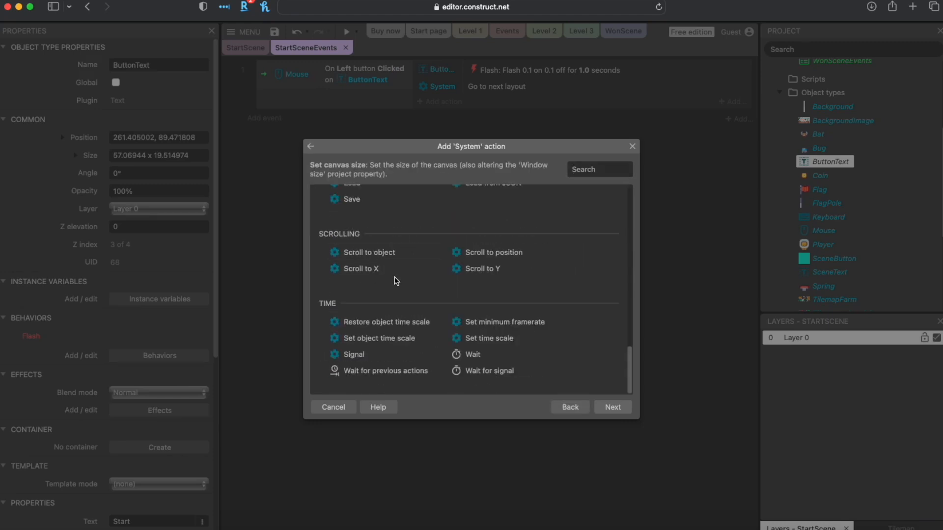
pyautogui.doubleClick(471, 354)
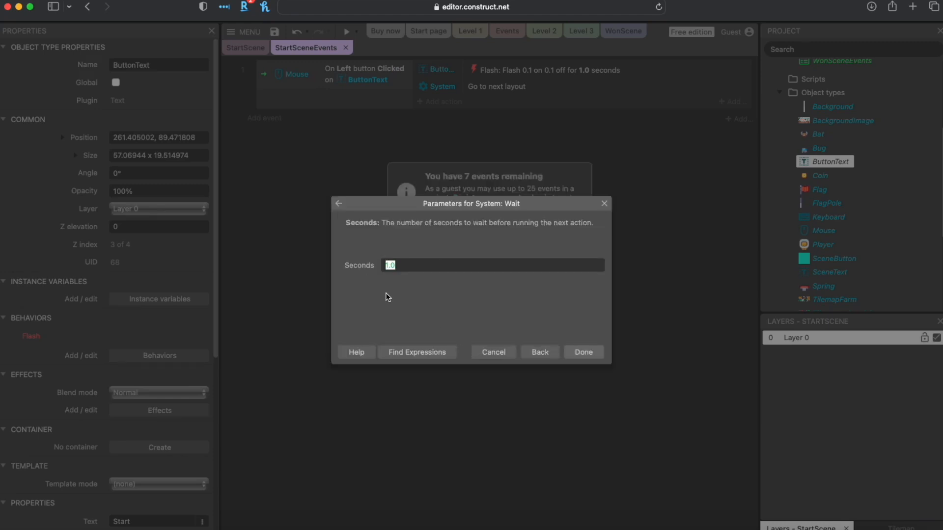
pyautogui.write('1.5')
pyautogui.press('Return')
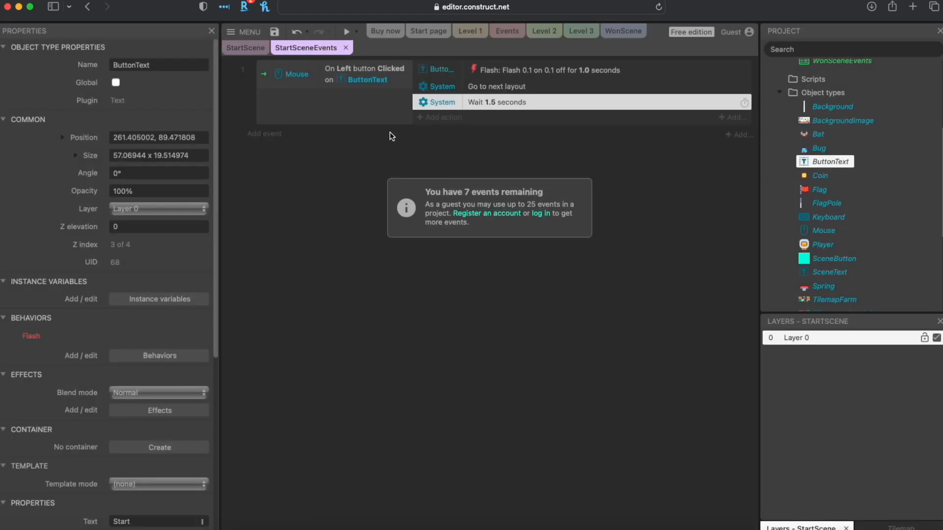
pyautogui.moveTo(438, 98); pyautogui.dragTo(562, 89)
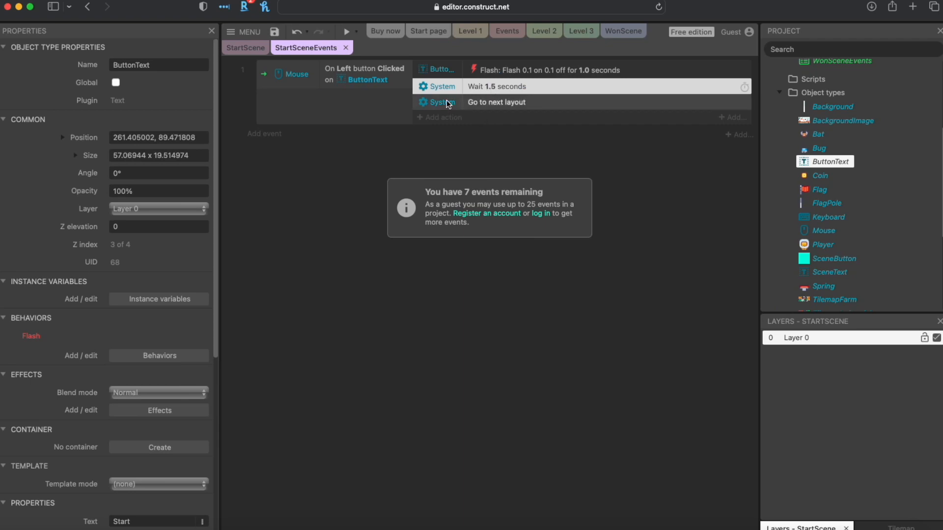
# Test the Start button in a preview of the StartScene layout and save the project.
pyautogui.click(249, 52)
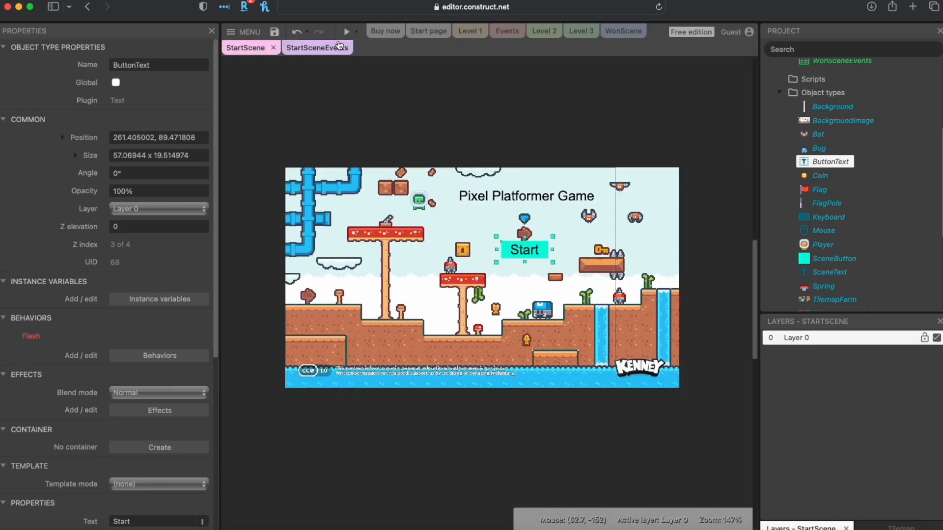
pyautogui.click(348, 32)
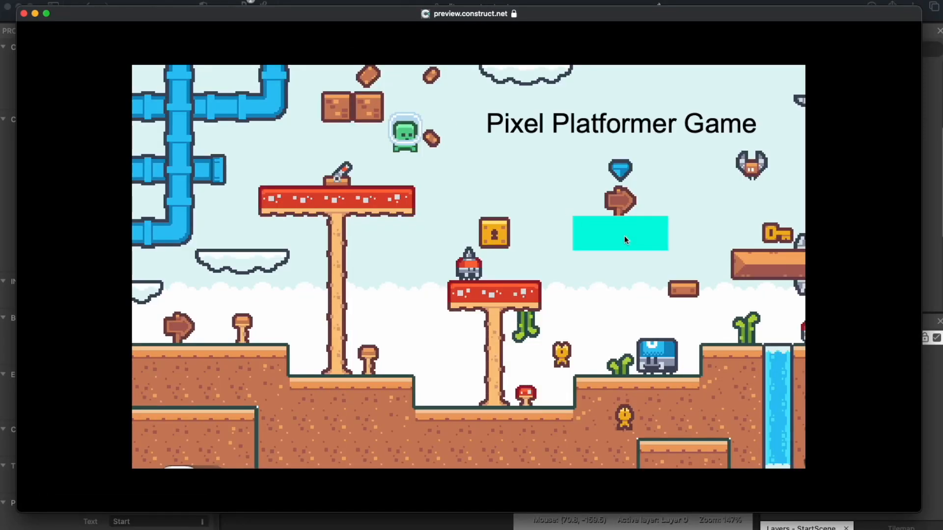
pyautogui.click(625, 238)
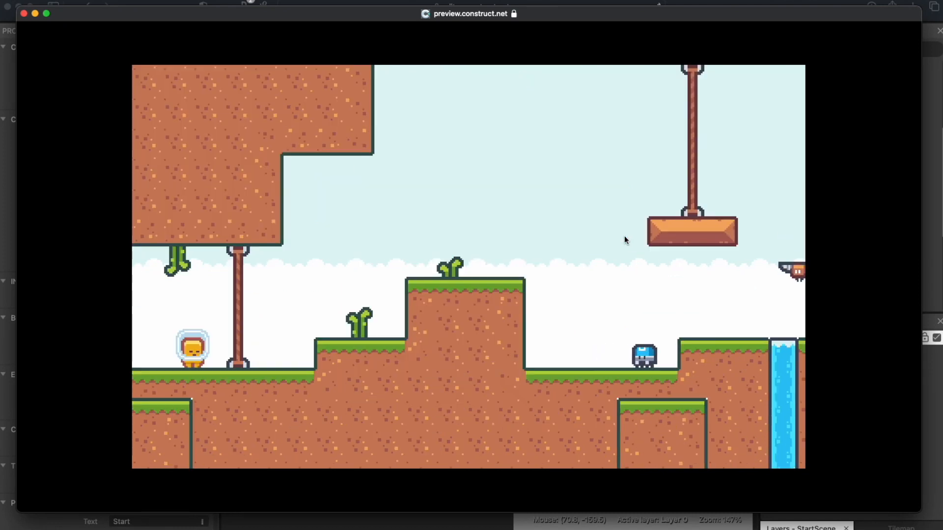
pyautogui.click(24, 14)
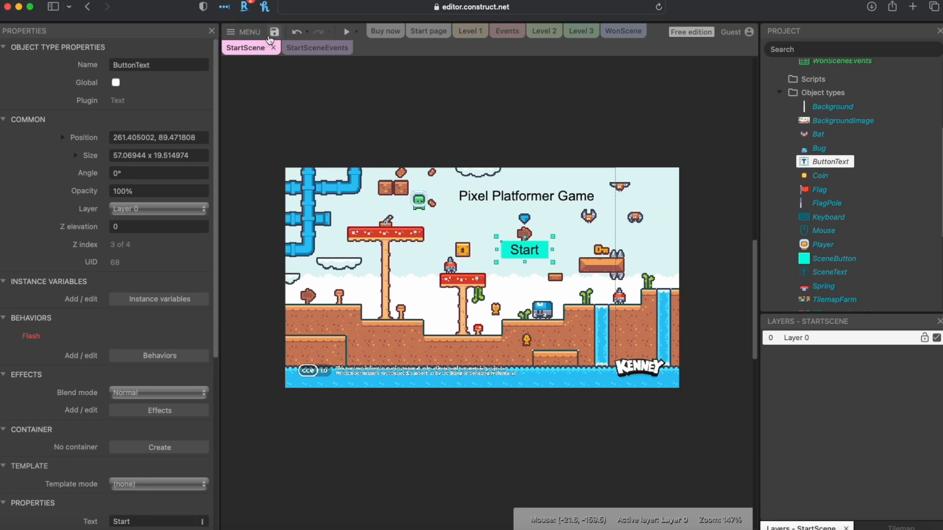
pyautogui.click(272, 34)
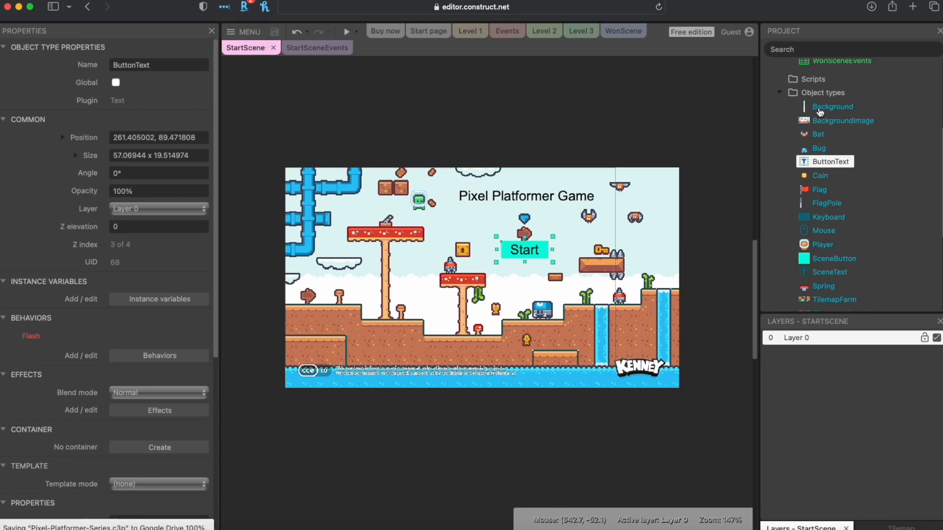
# In WonSceneEvents, add a ButtonText Flash action with 0.1 on, 0.1 off and 1.0 seconds duration, placed before Go to Level 1.
pyautogui.click(611, 29)
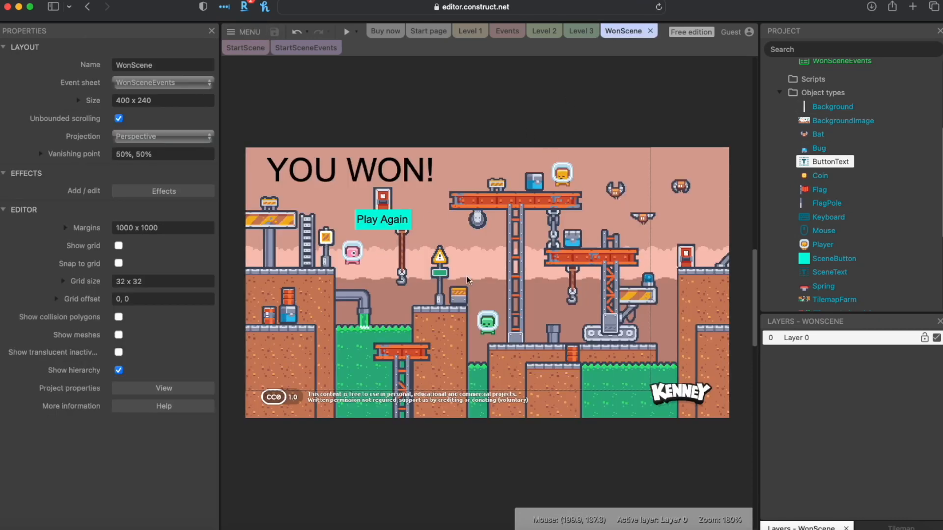
pyautogui.scroll(5, 823, 193)
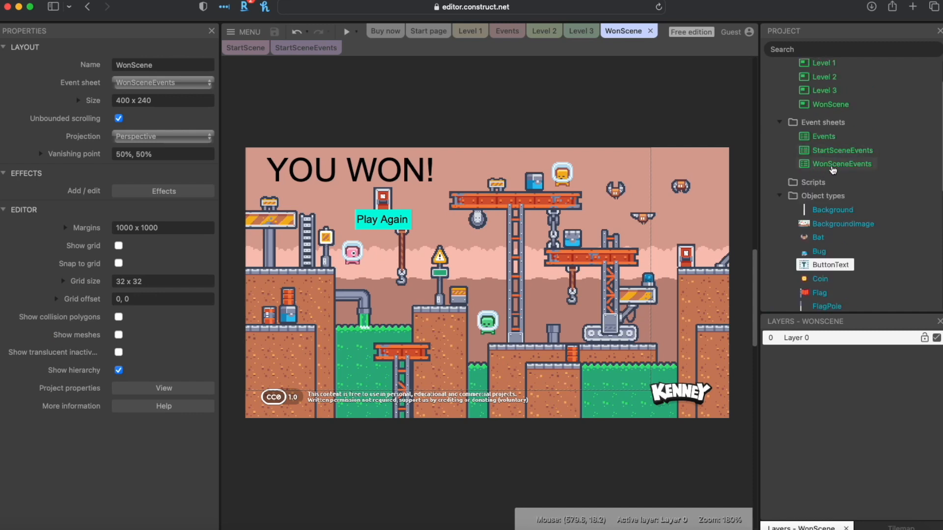
pyautogui.doubleClick(824, 165)
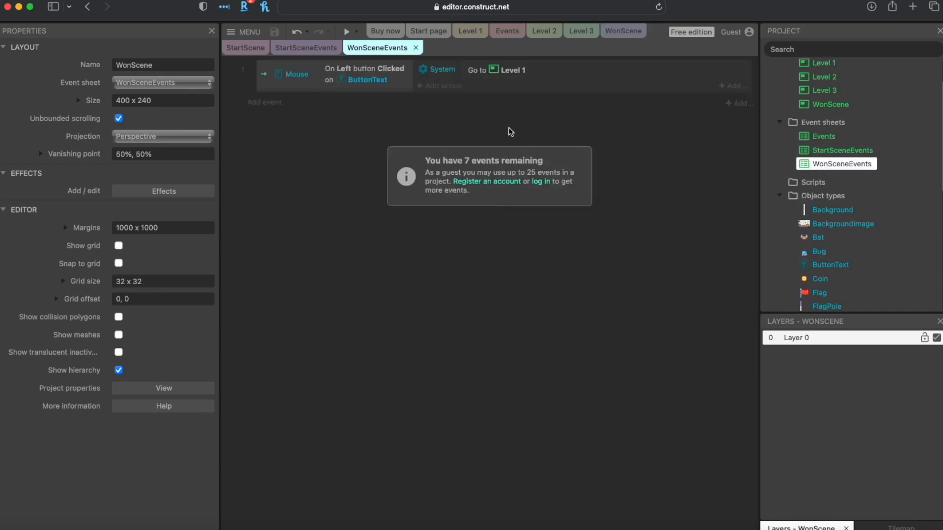
pyautogui.click(444, 87)
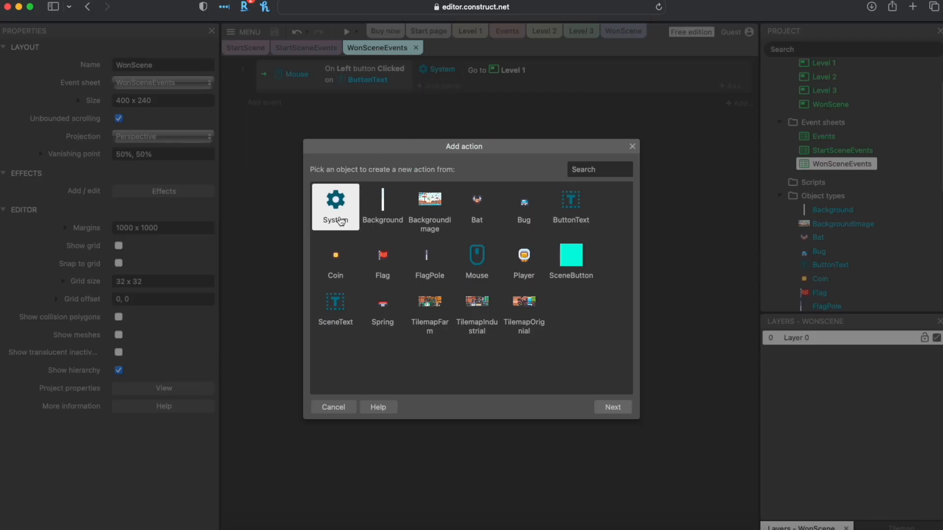
pyautogui.doubleClick(570, 219)
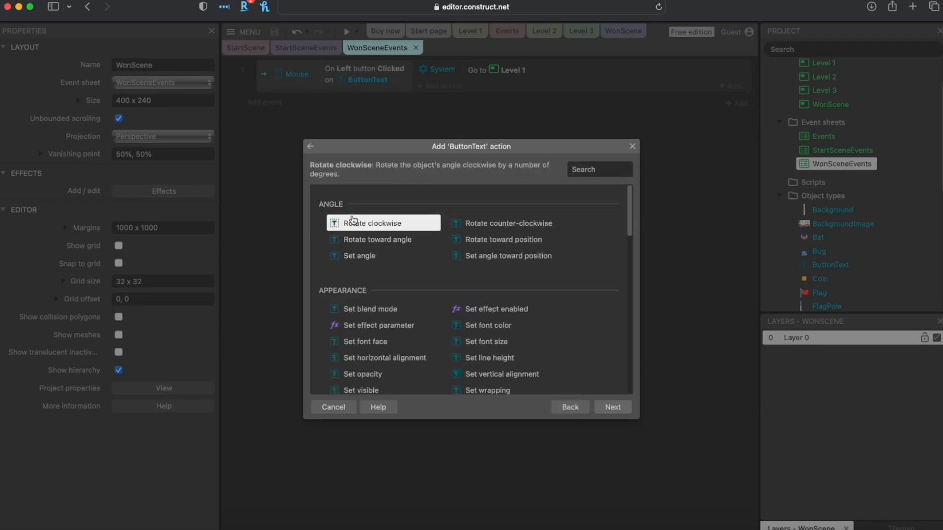
pyautogui.scroll(-3, 393, 255)
pyautogui.scroll(-3, 393, 254)
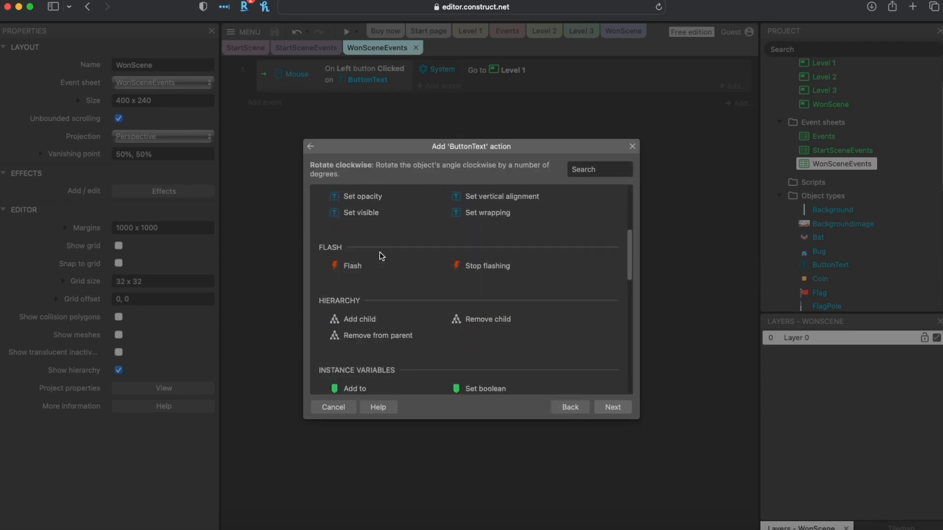
pyautogui.click(352, 268)
pyautogui.doubleClick(353, 268)
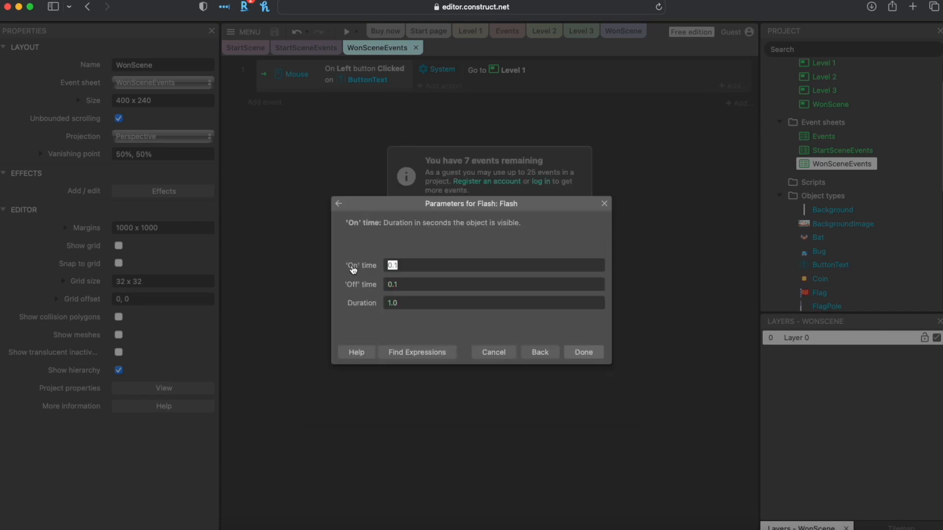
pyautogui.click(584, 353)
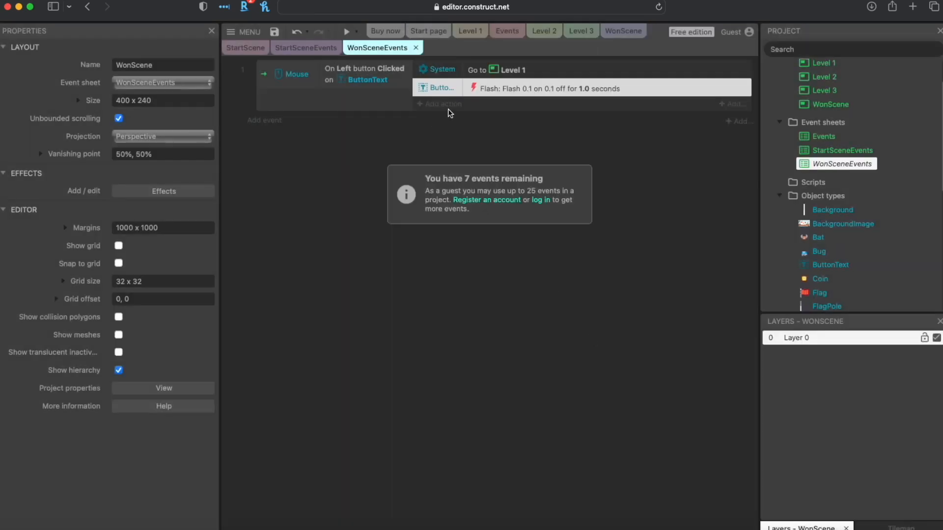
pyautogui.moveTo(447, 88); pyautogui.dragTo(449, 64)
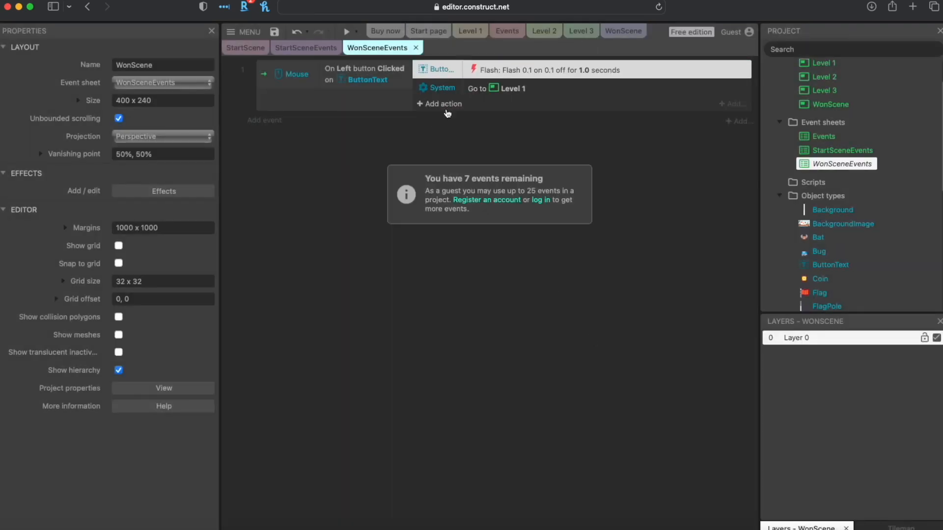
# Add a System Wait action of 1.5 seconds between the Flash and Go to Level 1 actions.
pyautogui.click(445, 106)
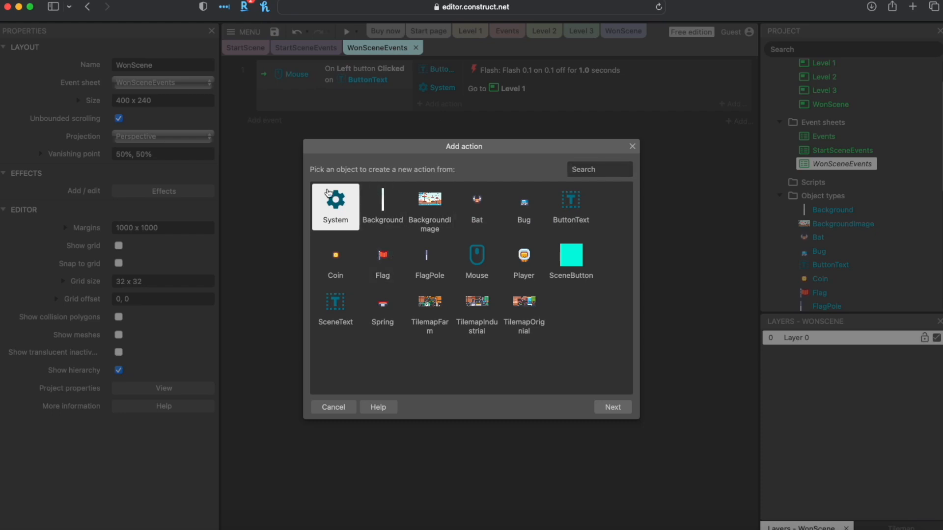
pyautogui.doubleClick(335, 204)
pyautogui.scroll(-10, 442, 275)
pyautogui.click(473, 354)
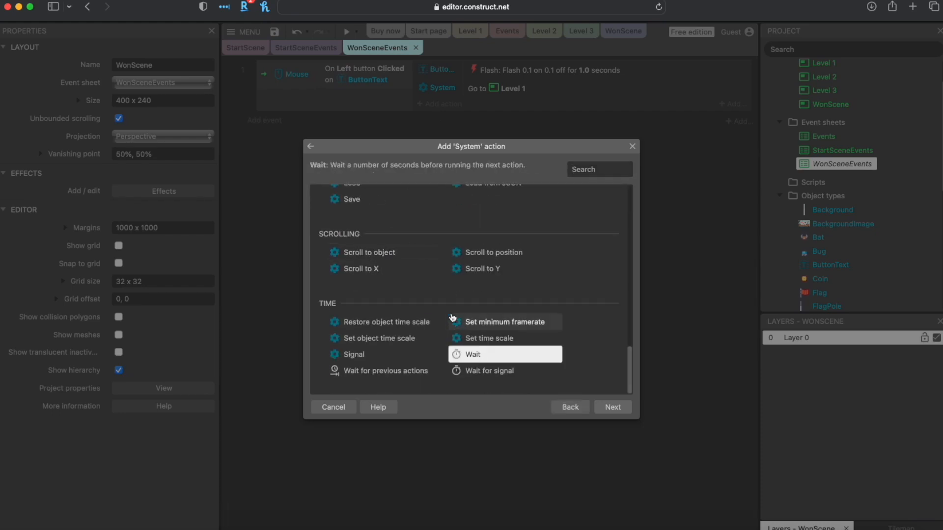
pyautogui.click(612, 407)
pyautogui.write('1.5')
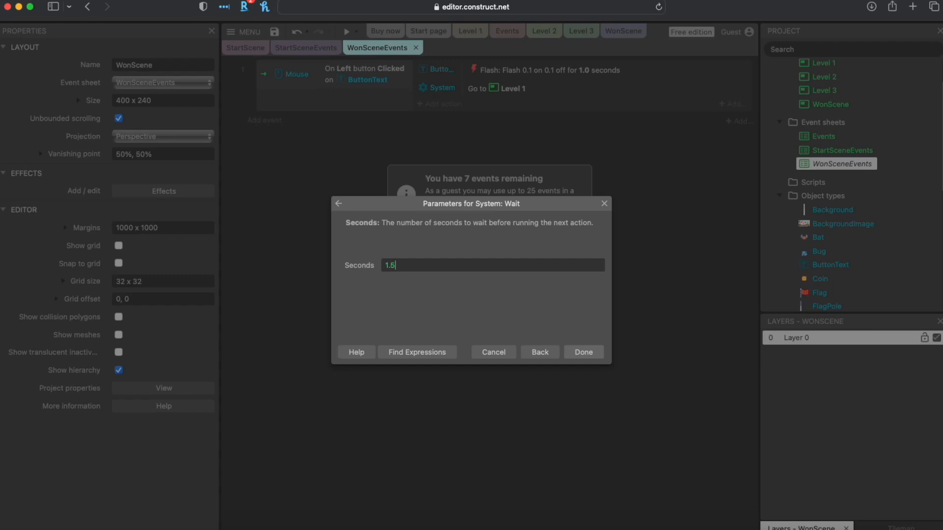
pyautogui.press('Return')
pyautogui.moveTo(443, 104); pyautogui.dragTo(443, 83)
# Change the final Go to layout action in WonSceneEvents to StartScene and save the project.
pyautogui.click(505, 107)
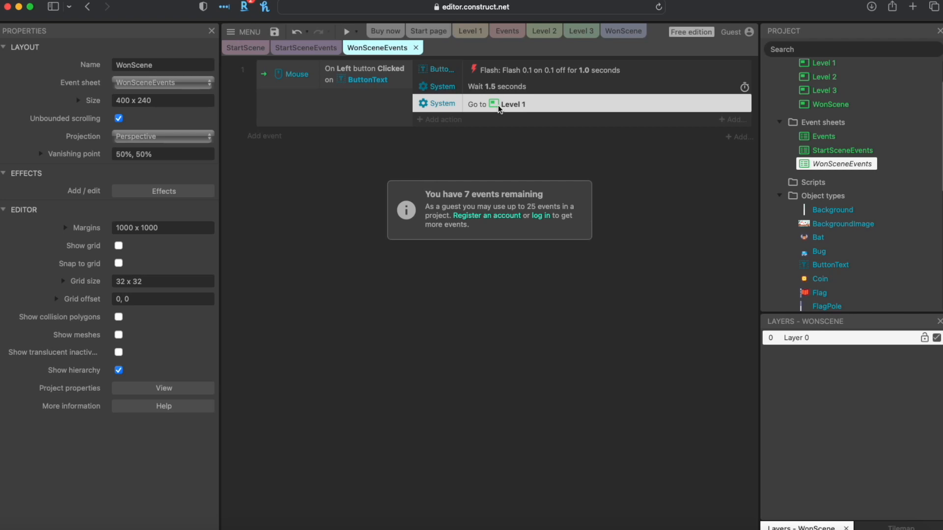
pyautogui.rightClick(498, 104)
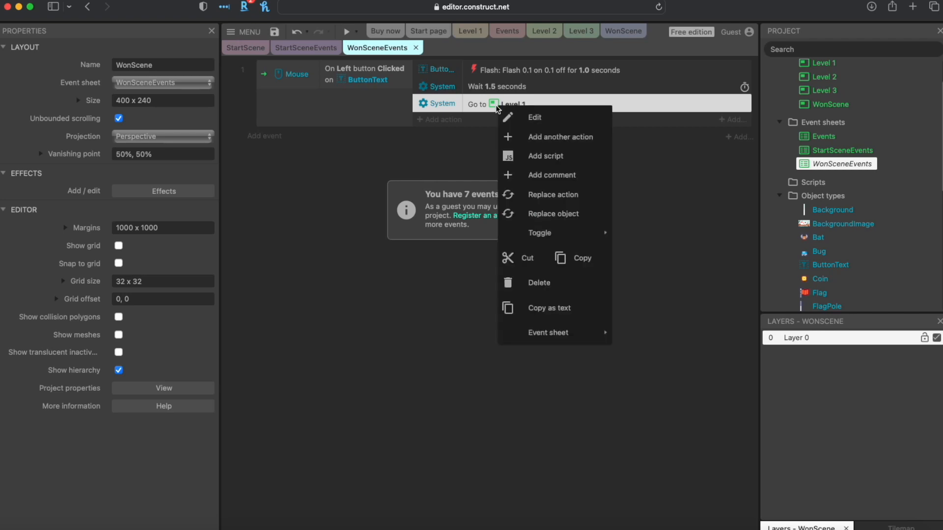
pyautogui.click(523, 119)
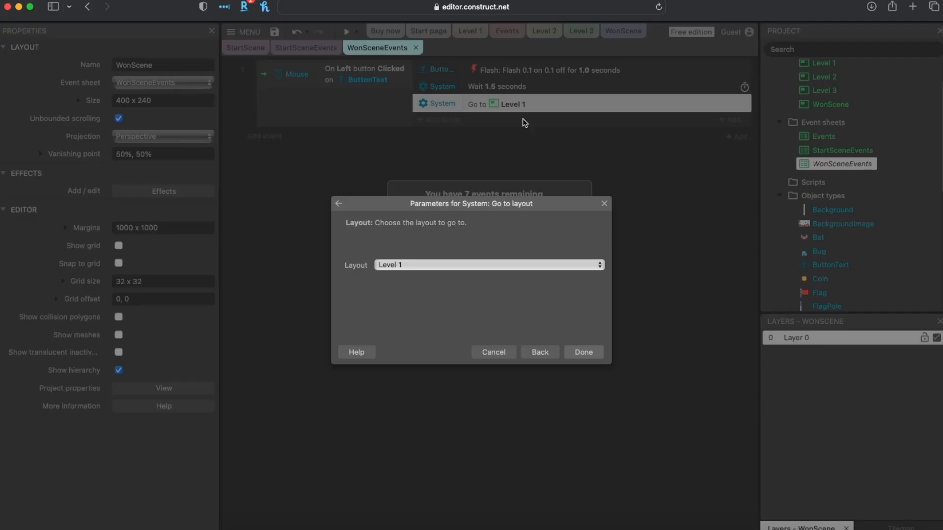
pyautogui.click(429, 266)
pyautogui.click(435, 303)
pyautogui.click(584, 352)
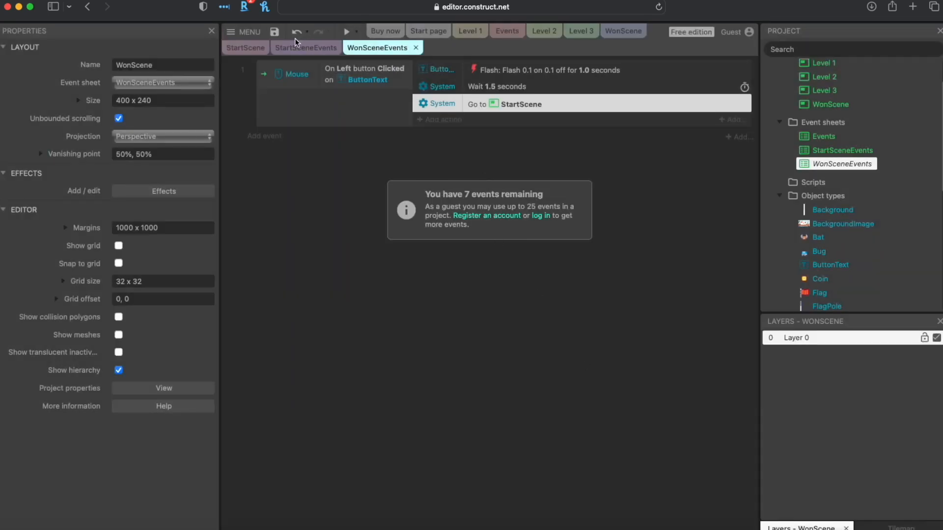
pyautogui.click(275, 34)
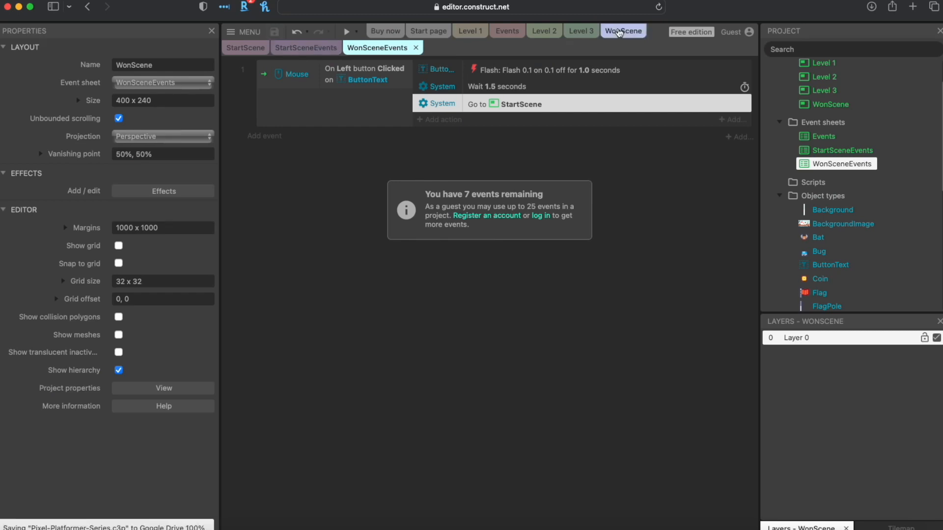
# Preview the WonScene layout, test the Play Again and Start buttons in sequence, and close the preview.
pyautogui.click(622, 31)
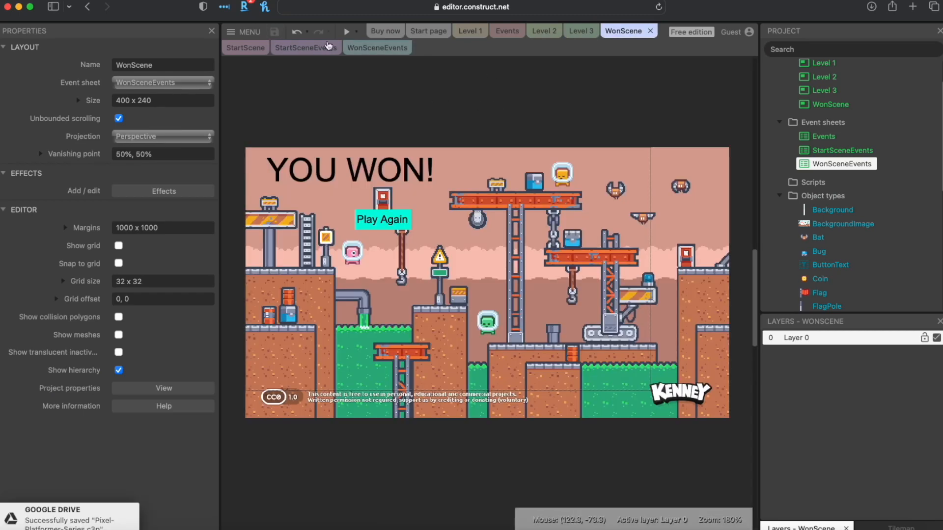
pyautogui.click(348, 33)
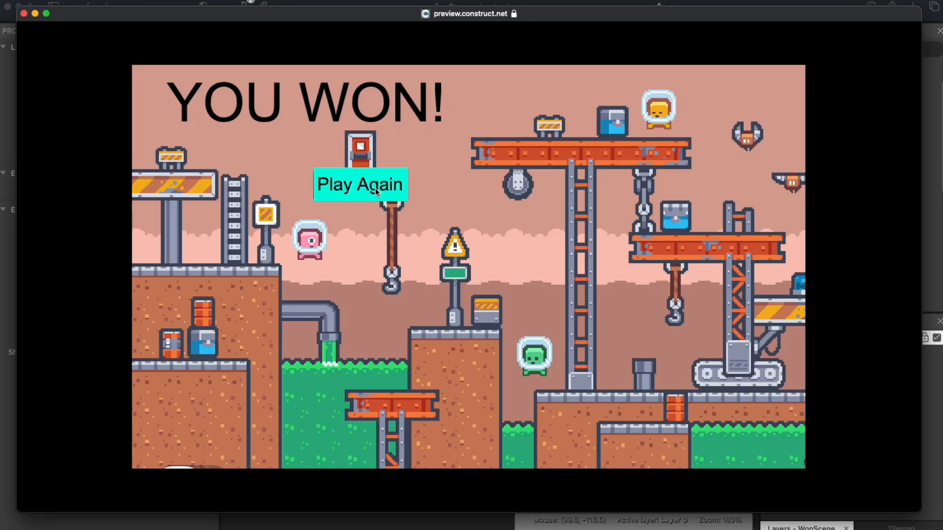
pyautogui.click(375, 190)
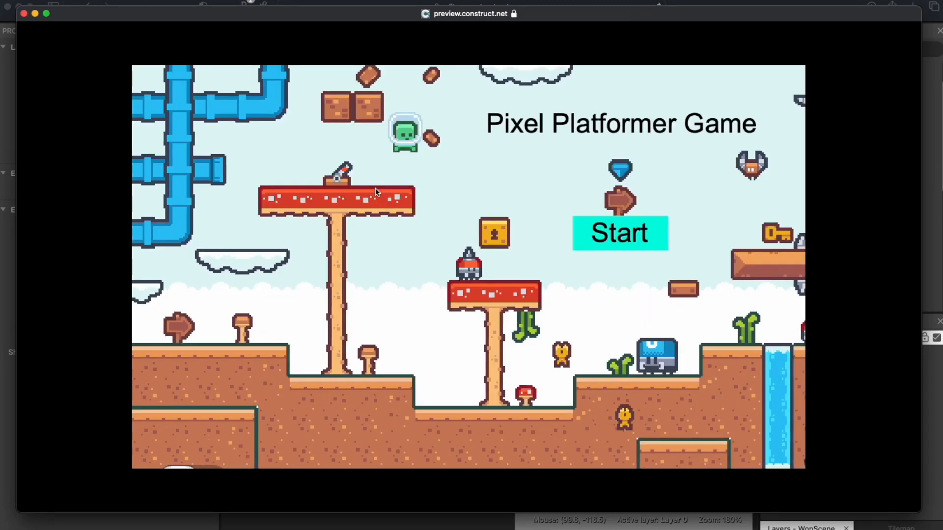
pyautogui.click(606, 239)
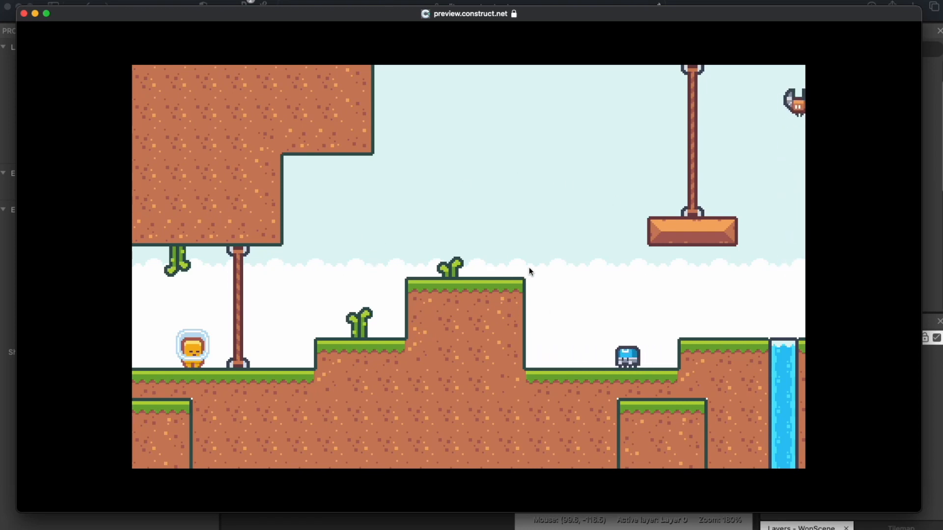
pyautogui.click(24, 14)
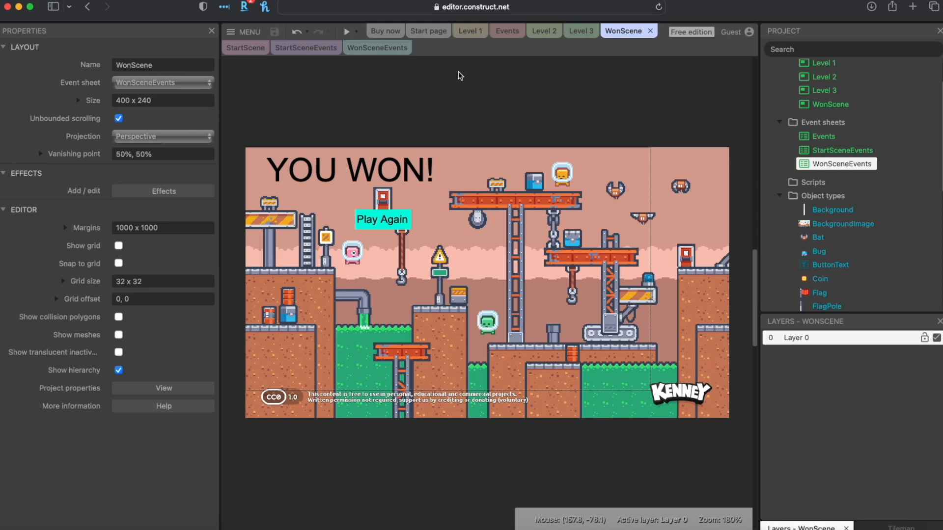
# Inspect the Level 3 layout from the flag back to the starting platform to check its background.
pyautogui.click(536, 31)
pyautogui.click(580, 31)
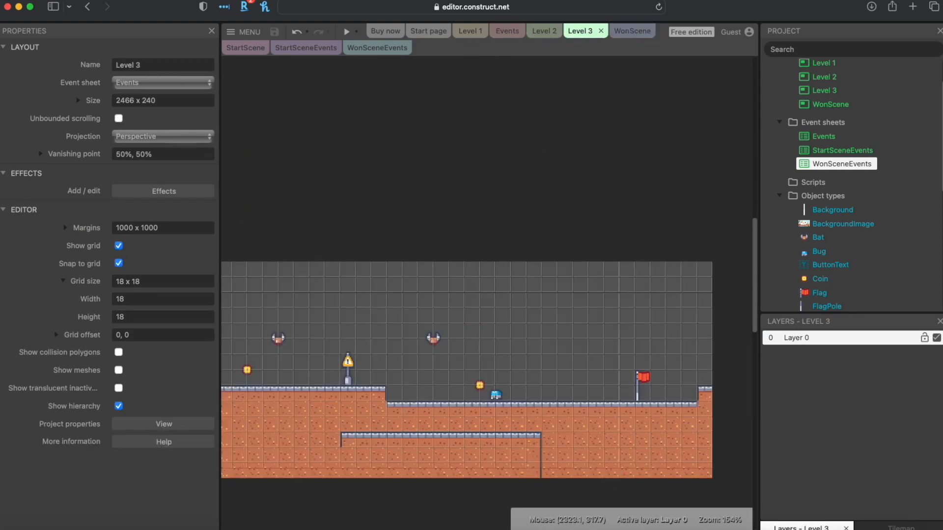
pyautogui.click(830, 214)
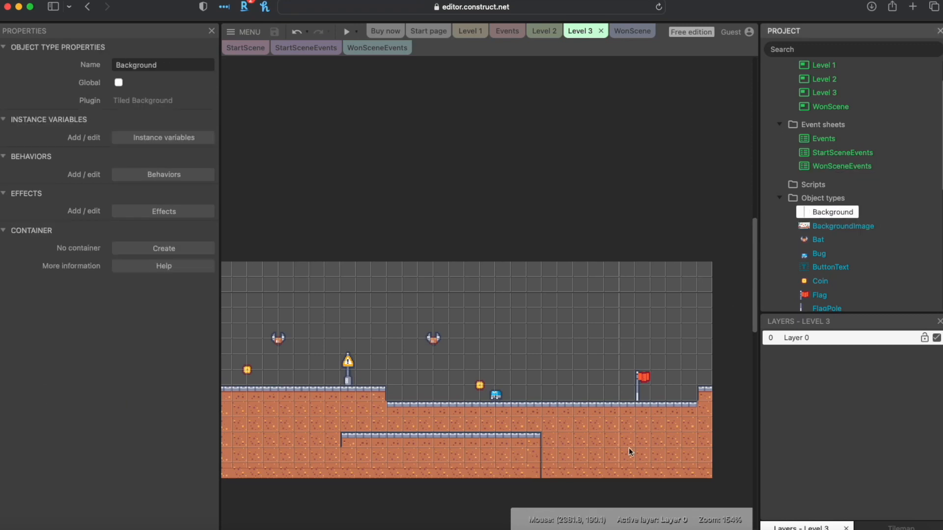
pyautogui.moveTo(587, 529); pyautogui.dragTo(395, 501)
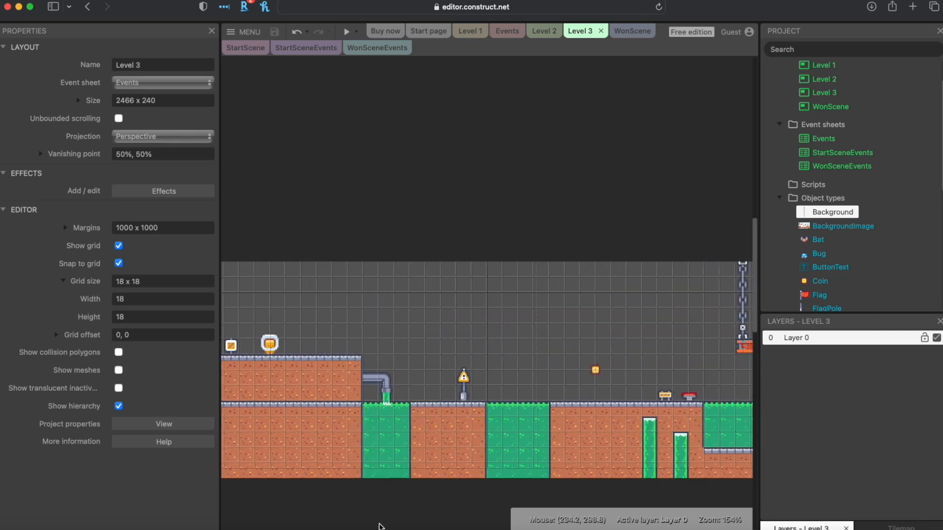
pyautogui.hscroll(-5, 483, 269)
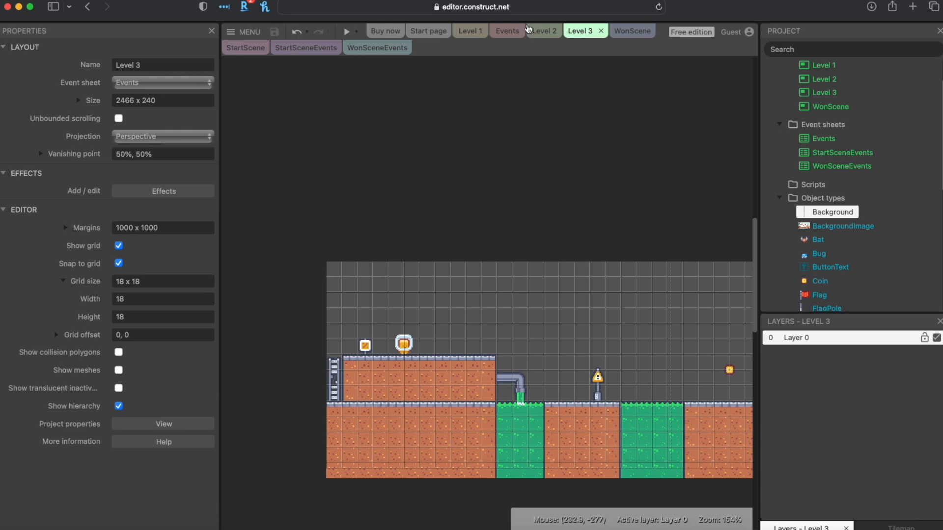
# Place the Background object in Level 2 at 0, 0 with size 2466 x 252 and send it behind all other objects.
pyautogui.click(540, 31)
pyautogui.moveTo(819, 215); pyautogui.dragTo(482, 183)
pyautogui.moveTo(501, 233); pyautogui.dragTo(299, 171)
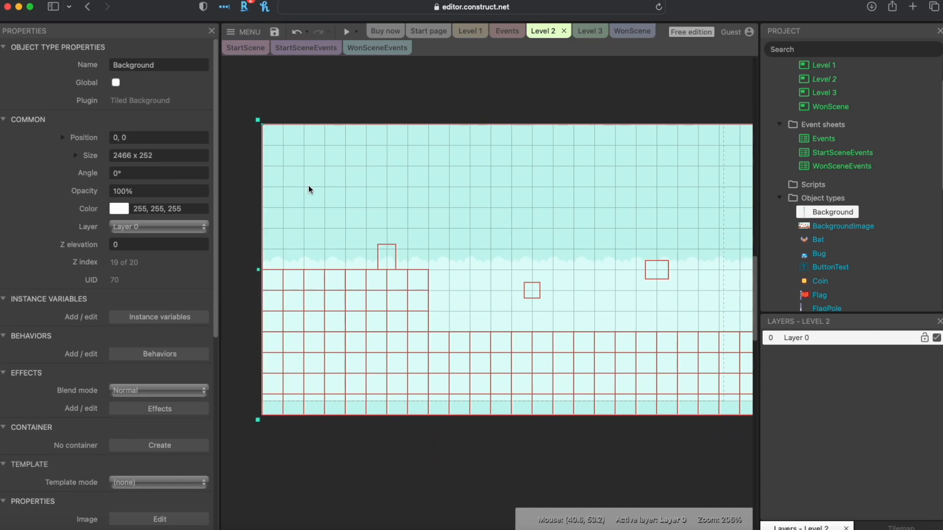
pyautogui.rightClick(310, 180)
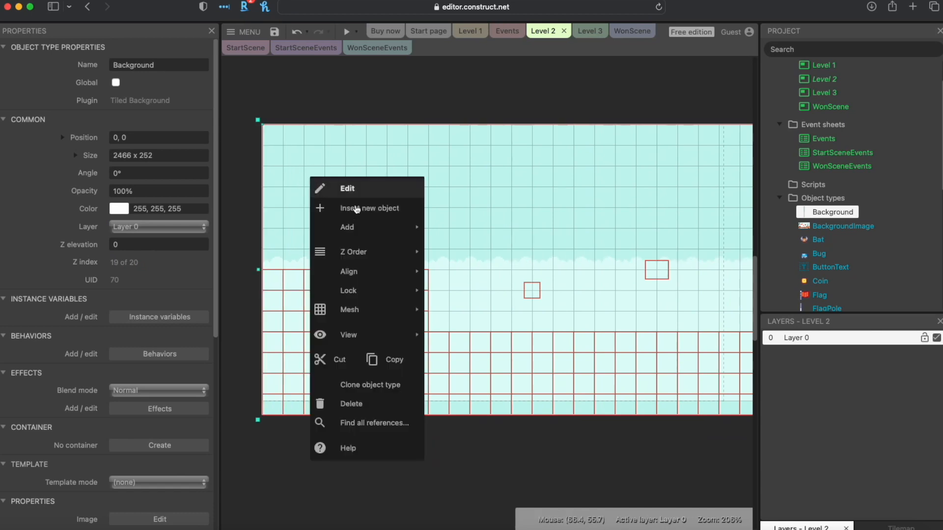
pyautogui.moveTo(358, 251)
pyautogui.click(474, 280)
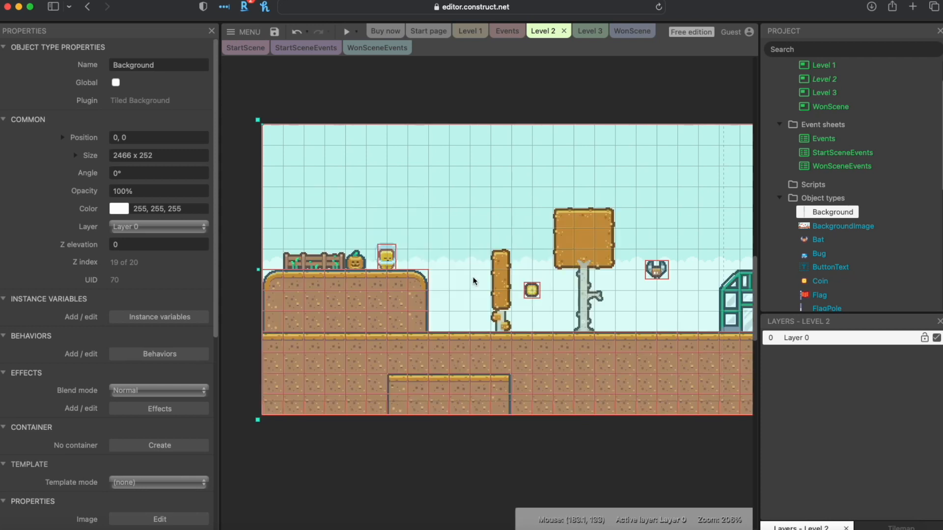
pyautogui.click(488, 460)
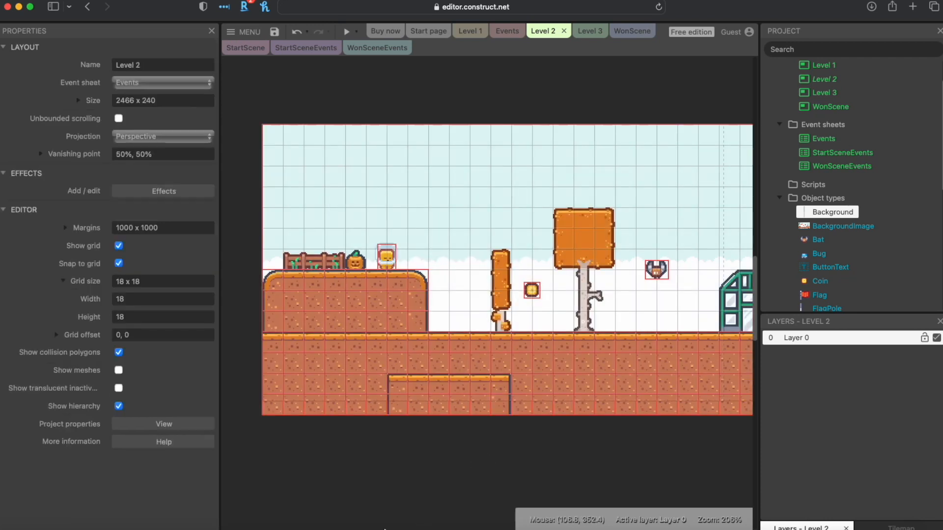
# Check the background coverage along Level 2 and save the project.
pyautogui.hscroll(20, 487, 295)
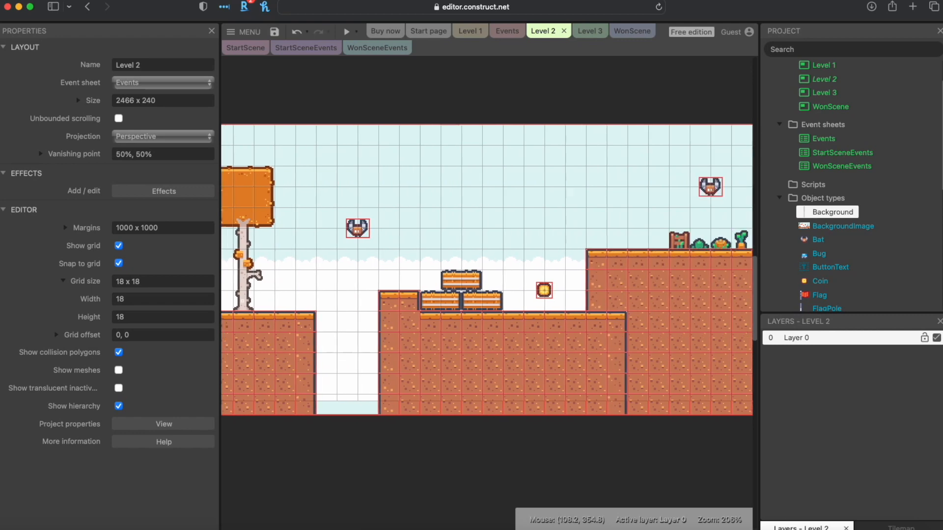
pyautogui.hscroll(20, 488, 270)
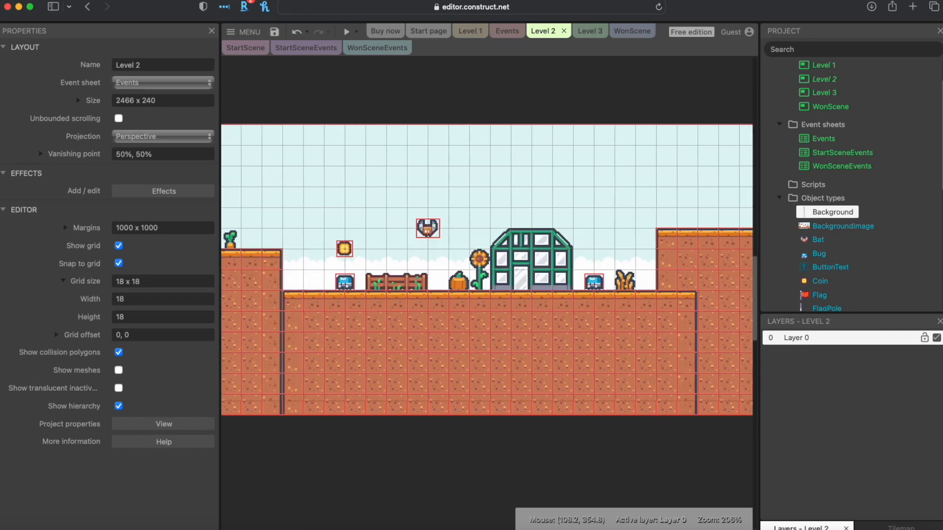
pyautogui.hscroll(-20, 488, 270)
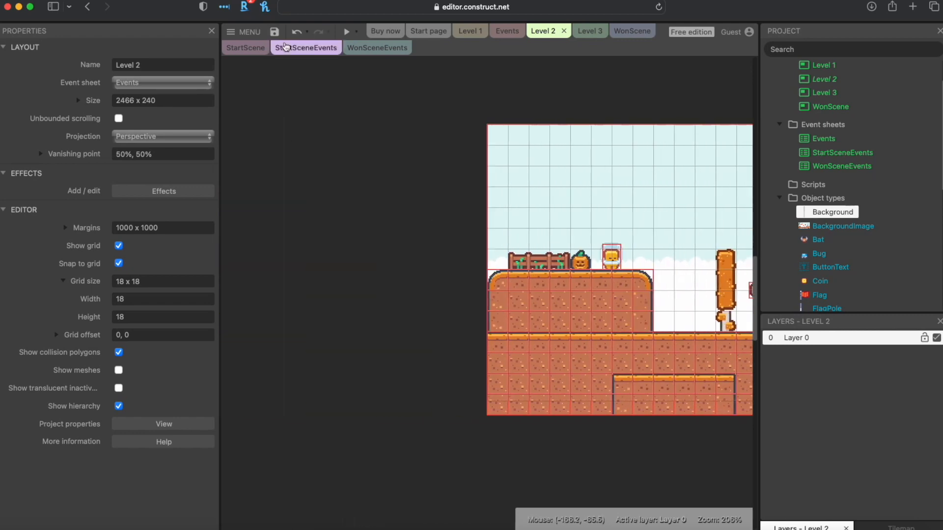
pyautogui.click(275, 33)
# Add the Background object to Level 3 at 0, 0, sized 2466 x 252 and behind all other objects, and save the project.
pyautogui.click(581, 31)
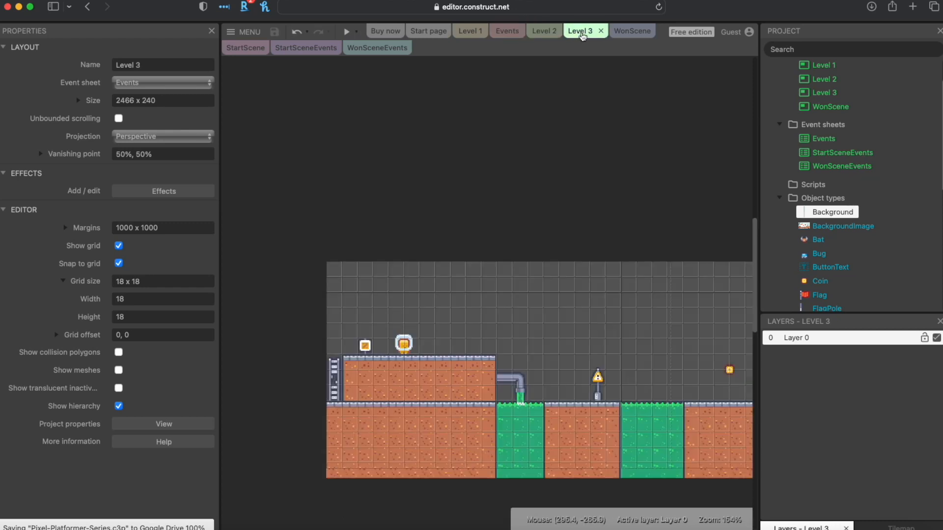
pyautogui.moveTo(801, 216); pyautogui.dragTo(361, 309)
pyautogui.rightClick(363, 307)
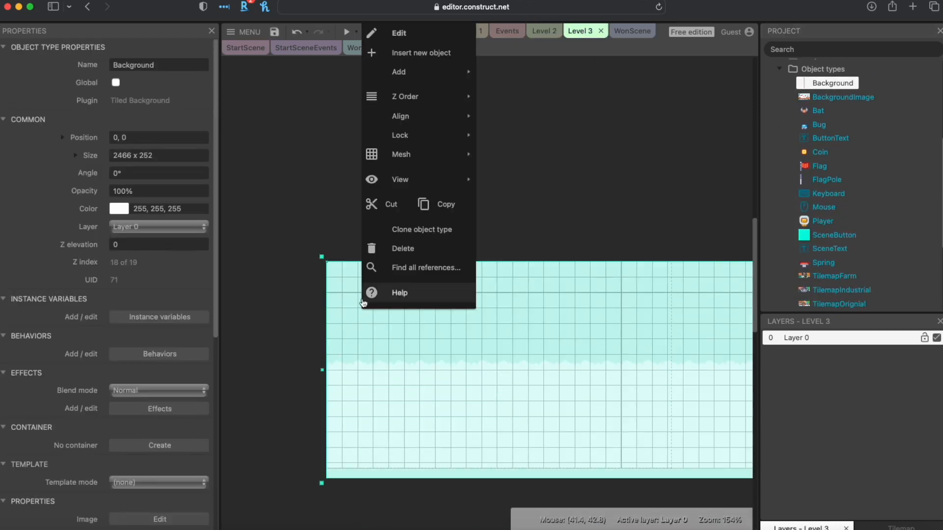
pyautogui.moveTo(418, 98)
pyautogui.click(491, 116)
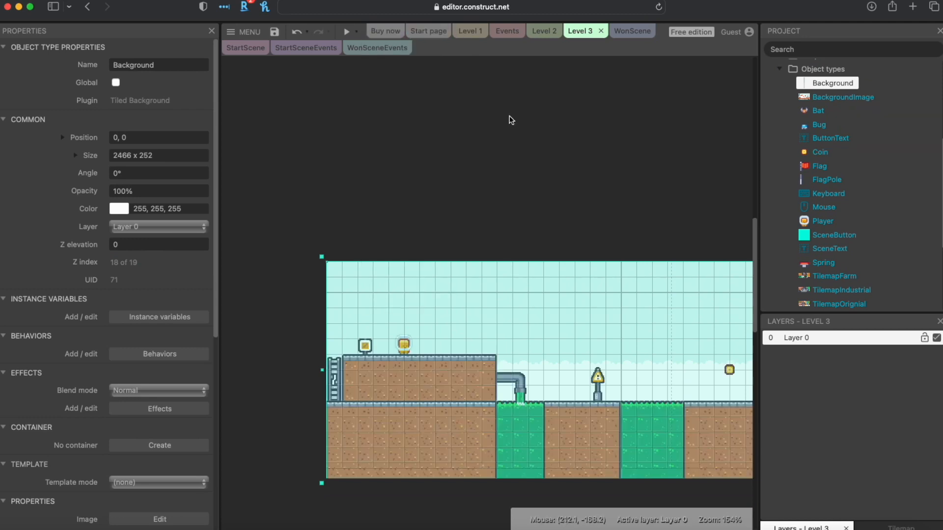
pyautogui.click(429, 494)
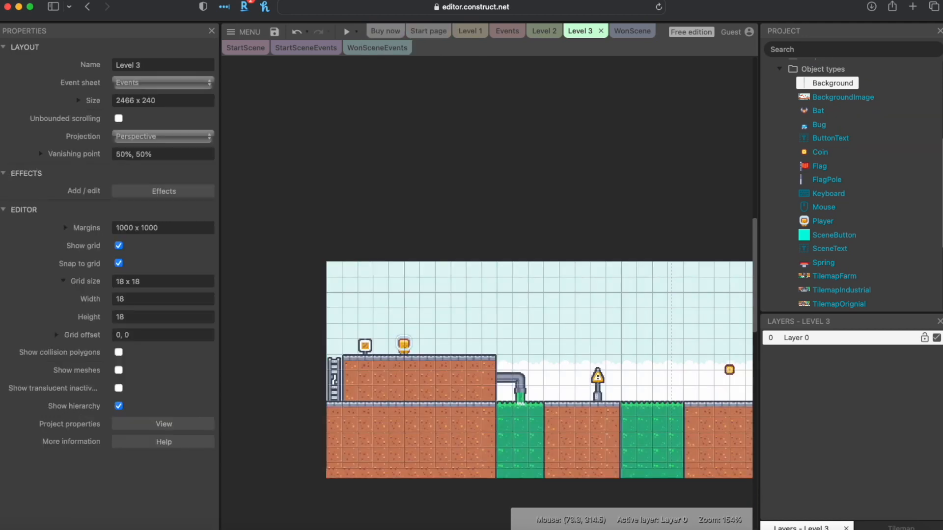
pyautogui.moveTo(390, 529)
pyautogui.mouseDown()
pyautogui.moveTo(644, 529)
pyautogui.moveTo(392, 529)
pyautogui.mouseUp()
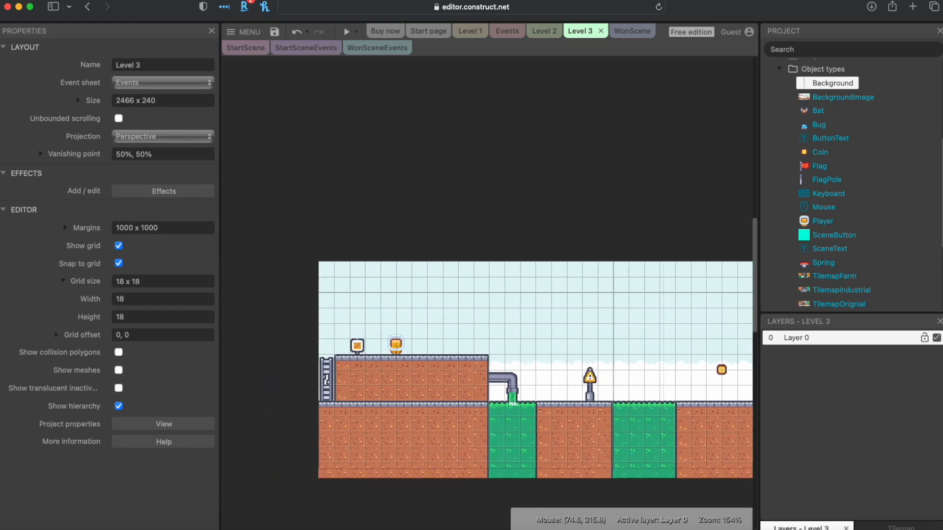
pyautogui.click(276, 34)
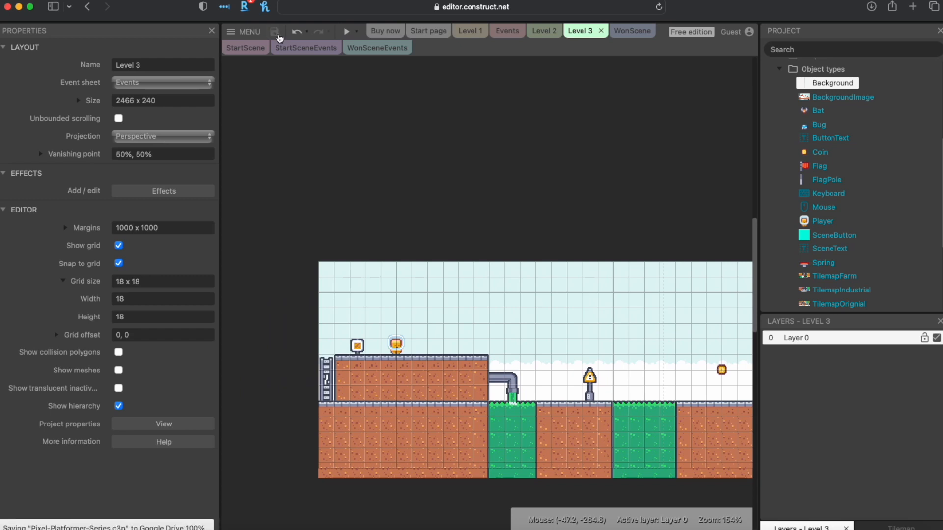
# Play-test Level 3 in a preview by running and jumping the player through the level, and close the preview.
pyautogui.scroll(-2, 343, 137)
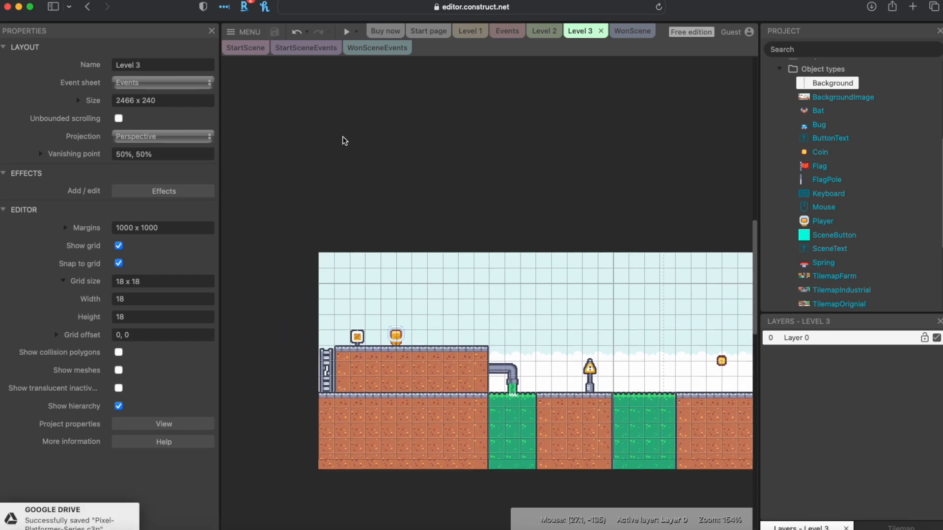
pyautogui.click(346, 31)
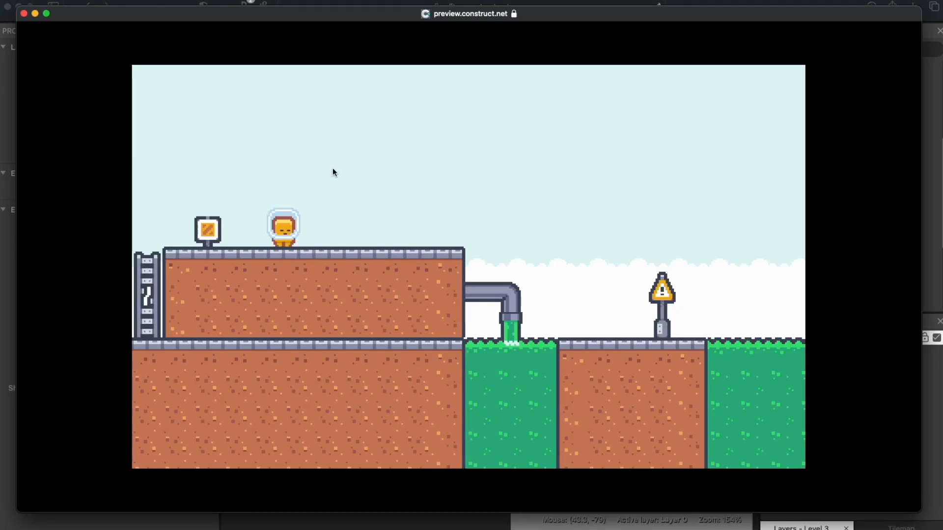
pyautogui.press('Right')
pyautogui.press('Left')
pyautogui.press('Right')
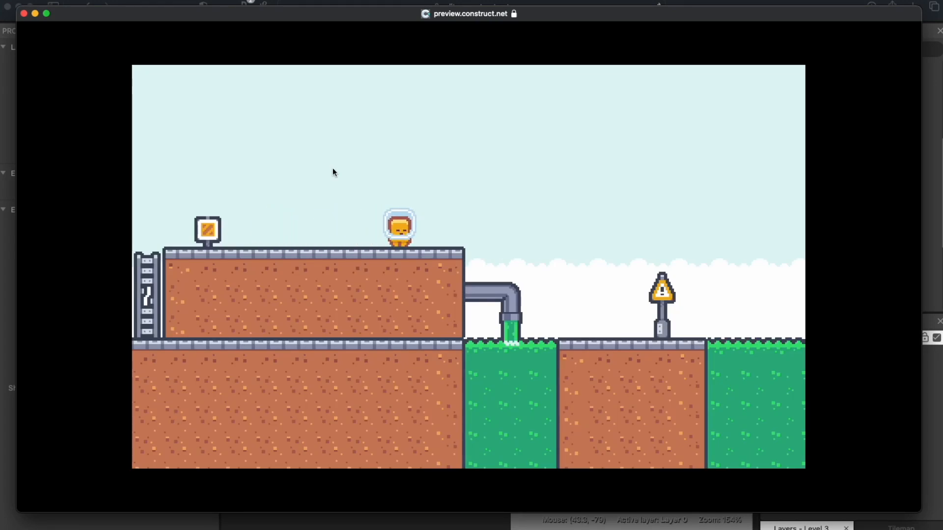
pyautogui.press('Right')
pyautogui.press('Up')
pyautogui.press('Right')
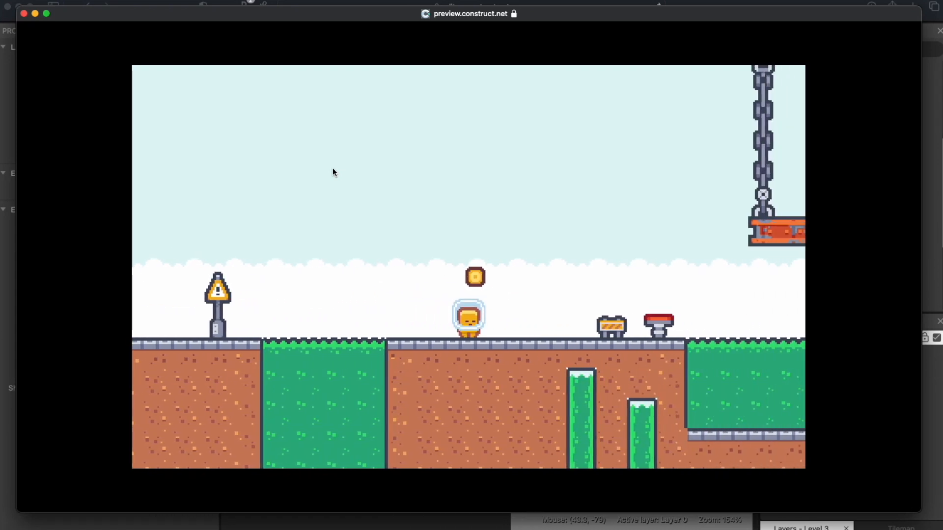
pyautogui.press('Up')
pyautogui.press('Right')
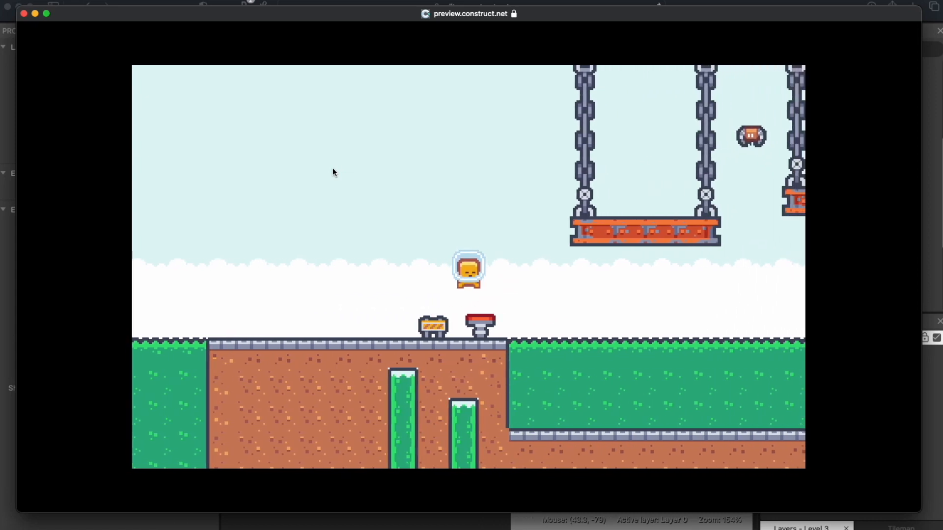
pyautogui.press('Up')
pyautogui.press('Right')
pyautogui.press('Up')
pyautogui.press('Left')
pyautogui.press('Up')
pyautogui.press('Left')
pyautogui.press('Up')
pyautogui.press('Left')
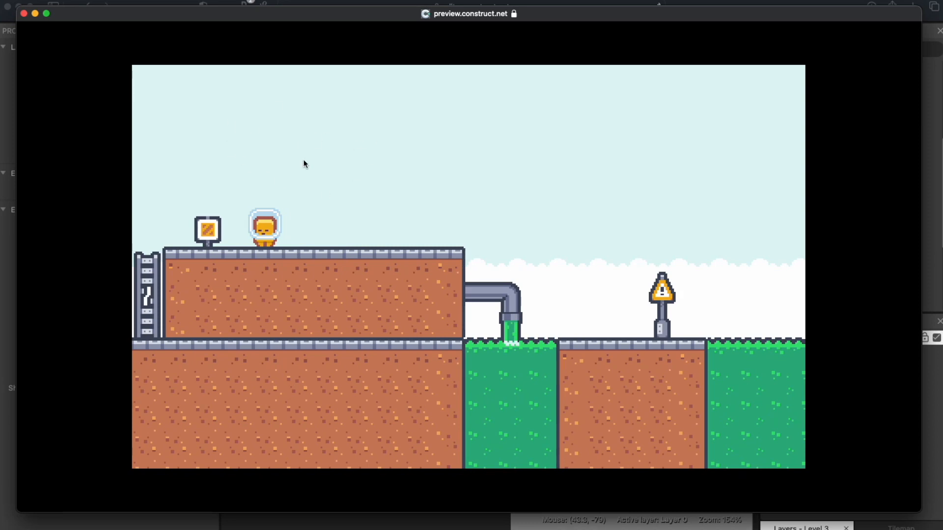
pyautogui.click(24, 13)
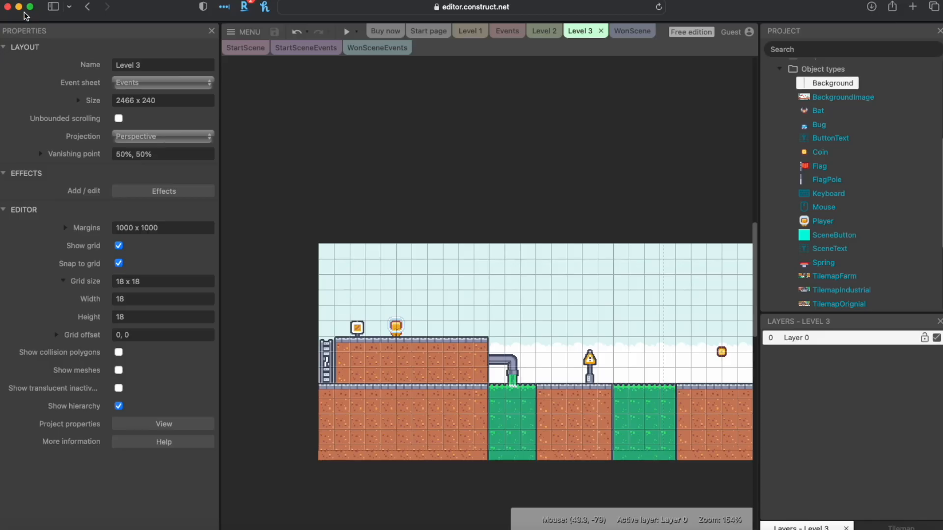
# Insert a new Text object named Instructions near the start of Level 1.
pyautogui.click(471, 35)
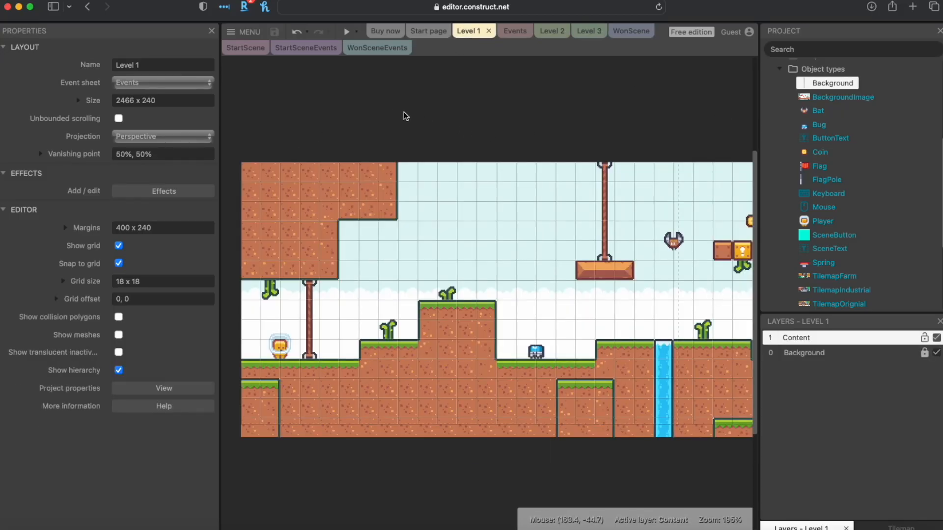
pyautogui.rightClick(391, 113)
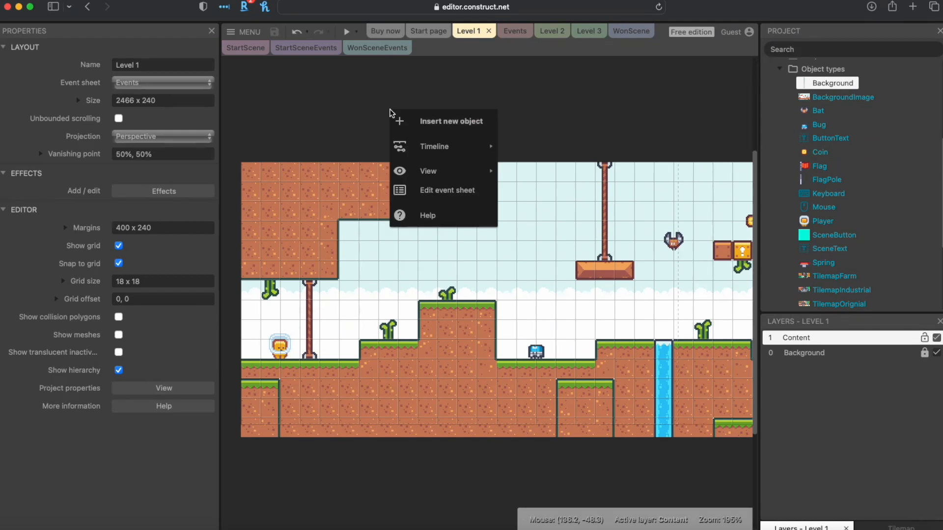
pyautogui.click(436, 122)
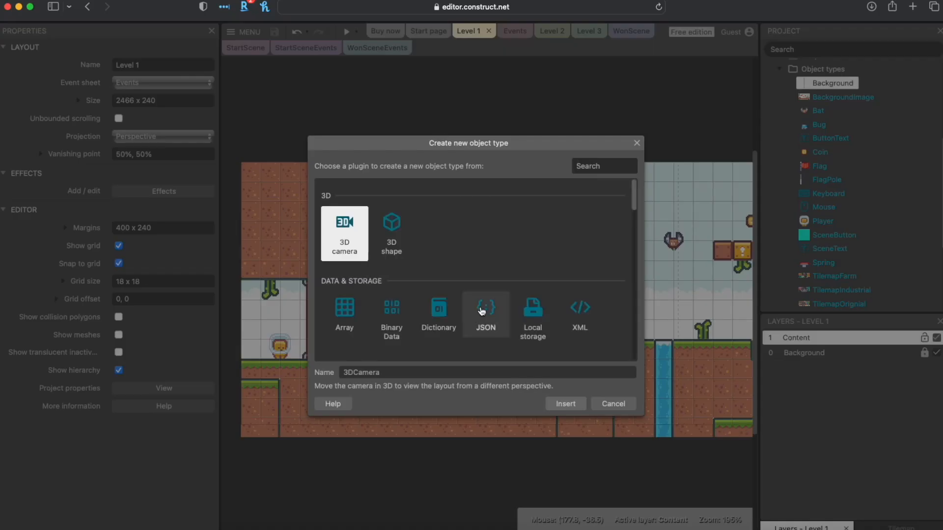
pyautogui.scroll(-4, 482, 311)
pyautogui.scroll(-2, 405, 320)
pyautogui.click(344, 325)
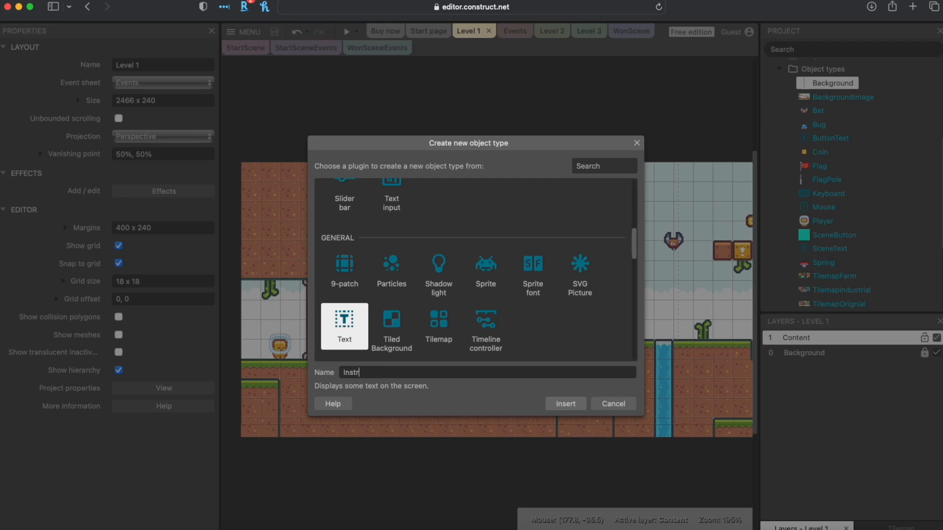
pyautogui.press('Return')
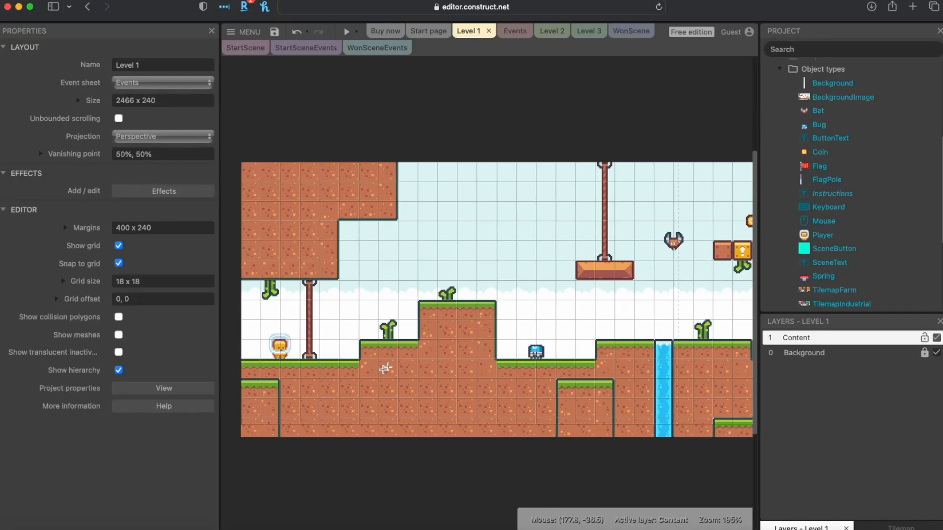
pyautogui.click(352, 116)
# Set the Instructions text to "Collect all the coins and reach the flag to exit the level." and enlarge its box to 200 x 72.
pyautogui.scroll(-5, 211, 344)
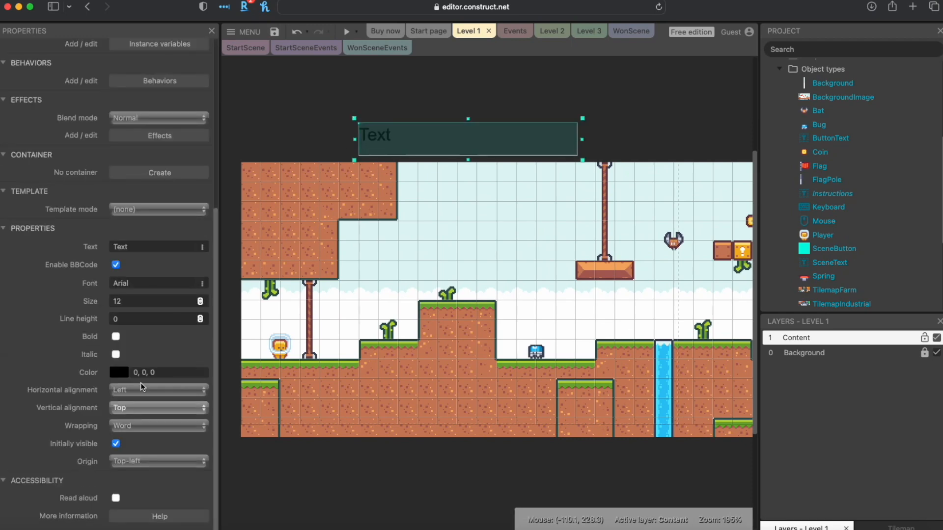
pyautogui.click(189, 247)
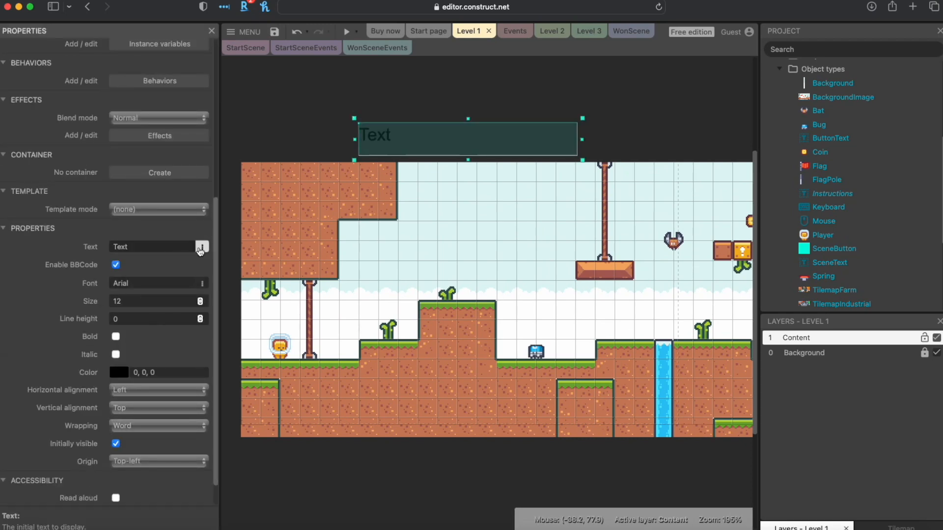
pyautogui.click(202, 247)
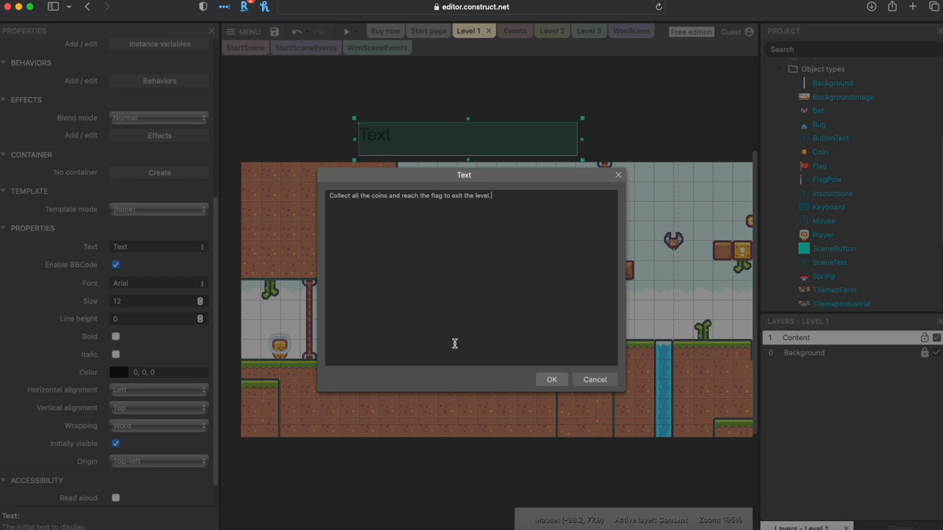
pyautogui.click(552, 380)
pyautogui.moveTo(489, 157); pyautogui.dragTo(460, 200)
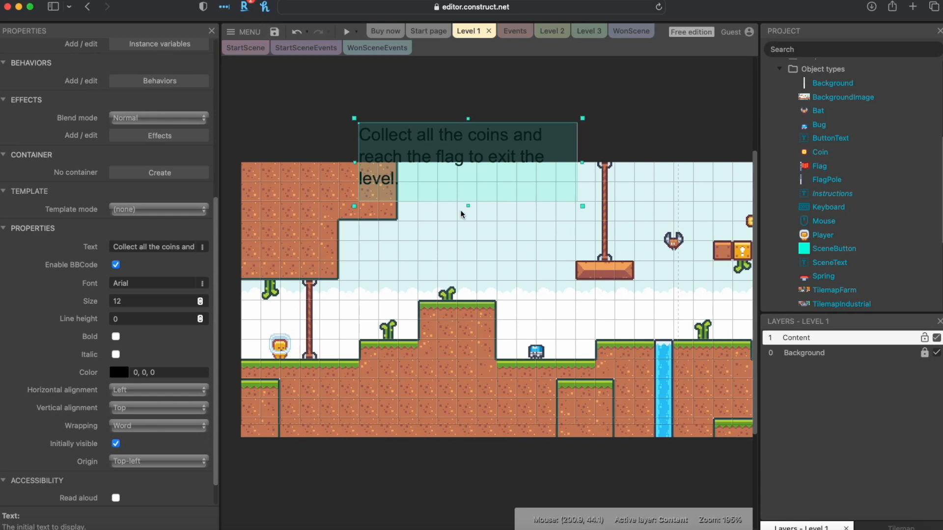
pyautogui.moveTo(452, 153); pyautogui.dragTo(425, 249)
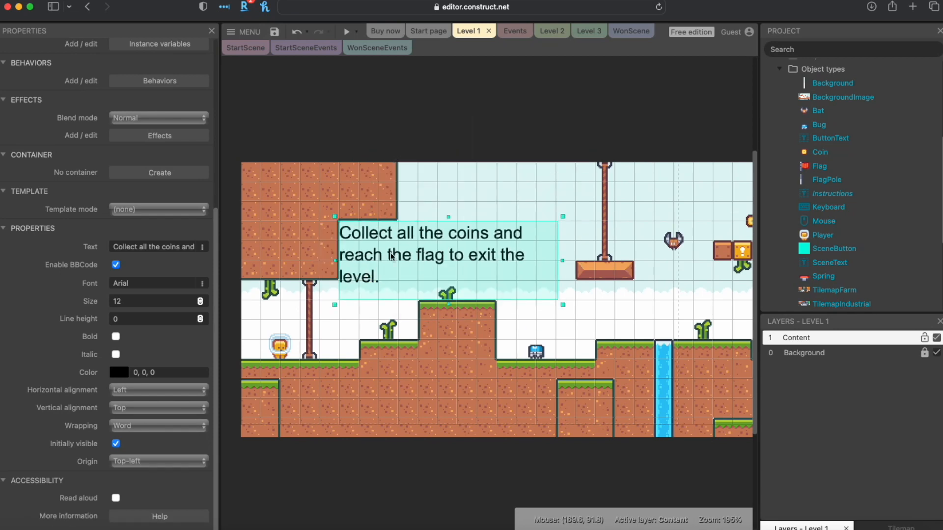
# Center the Instructions text horizontally and vertically, and move its box to 144, 18 in the open sky.
pyautogui.click(142, 390)
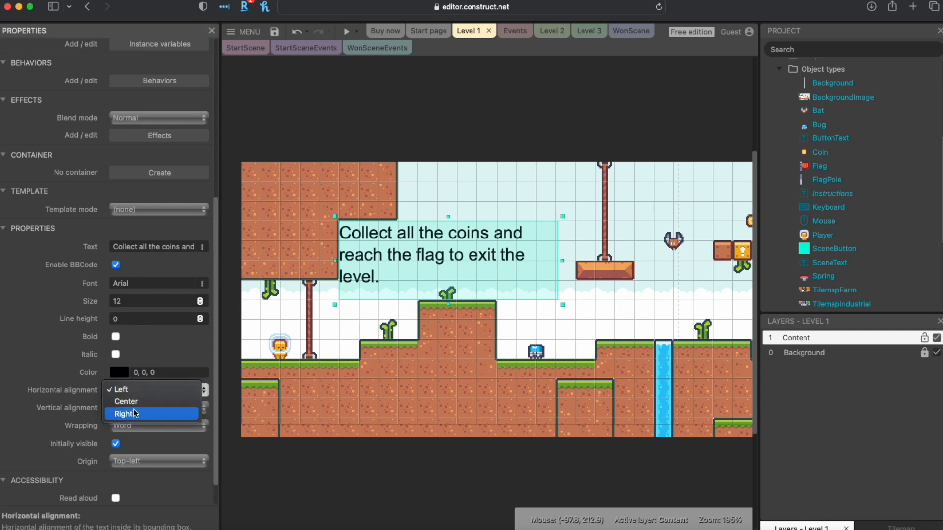
pyautogui.click(125, 402)
pyautogui.click(142, 408)
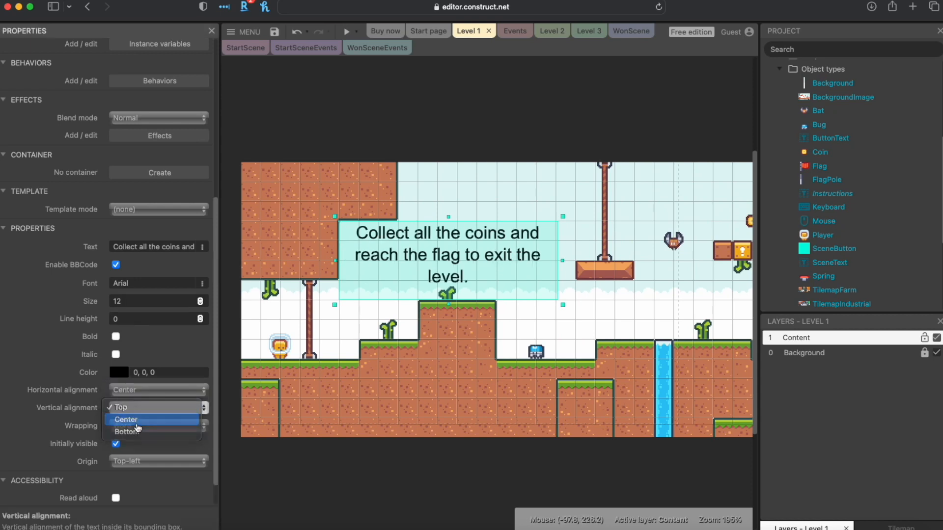
pyautogui.click(135, 420)
pyautogui.moveTo(443, 247); pyautogui.dragTo(502, 230)
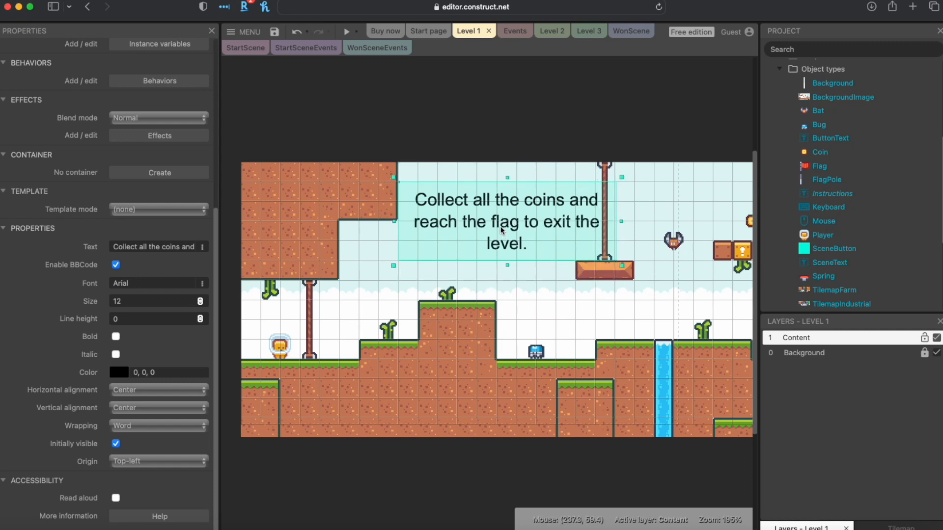
# Add a Fade behavior with a fade out time of 5 to the Instructions text and check it in a Level 1 preview.
pyautogui.scroll(5, 111, 275)
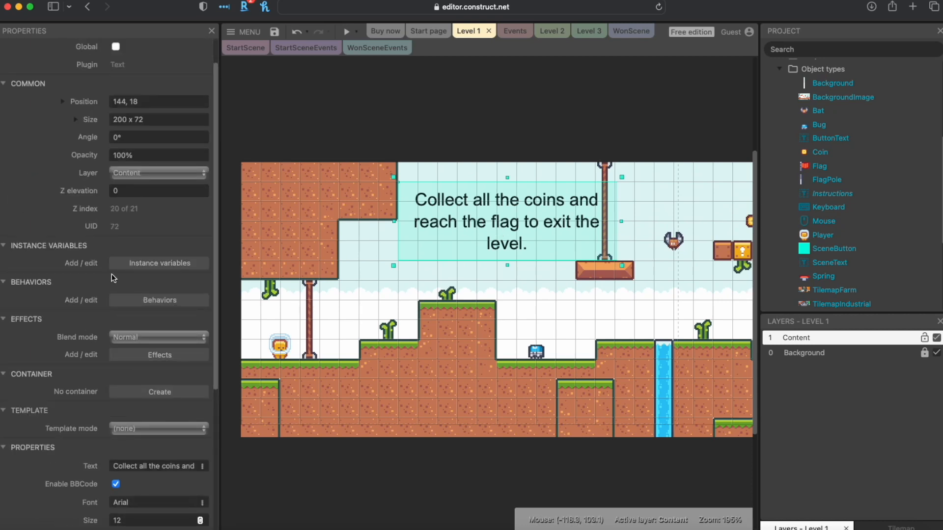
pyautogui.click(152, 306)
pyautogui.click(461, 351)
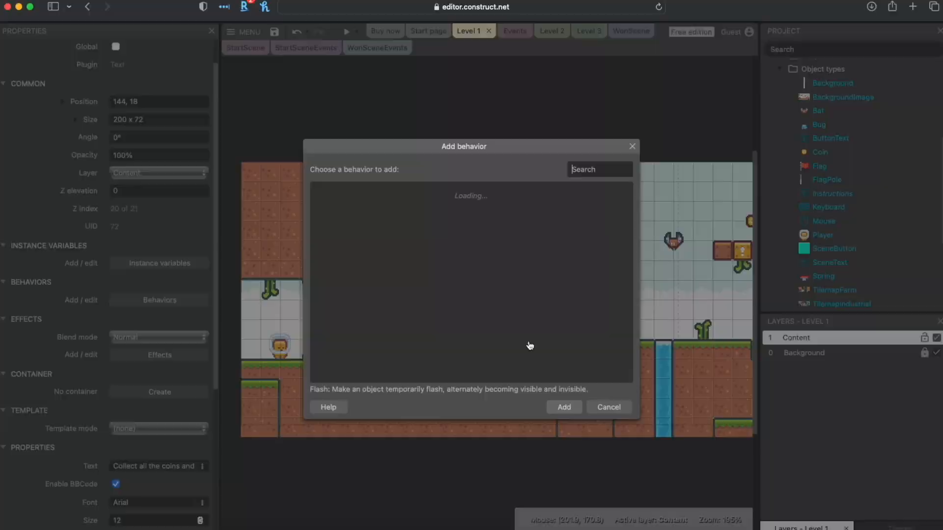
pyautogui.click(517, 323)
pyautogui.click(577, 408)
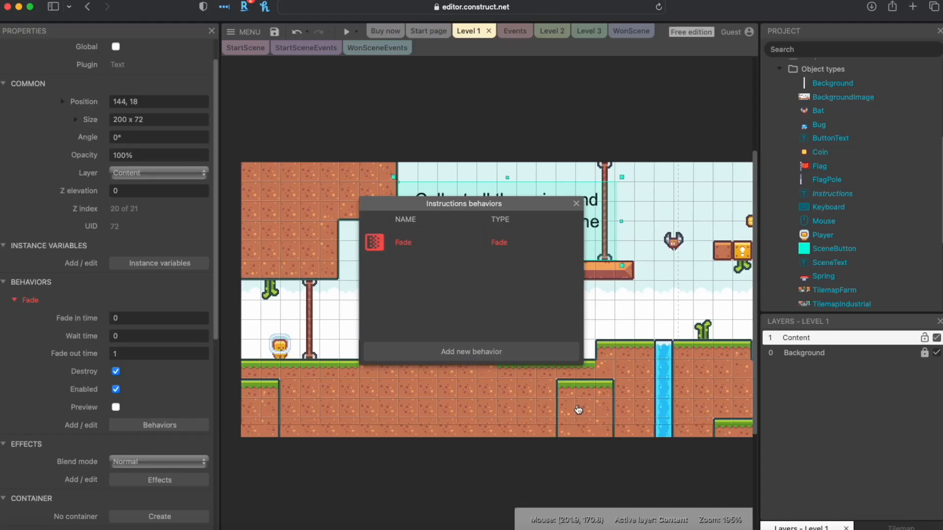
pyautogui.click(576, 204)
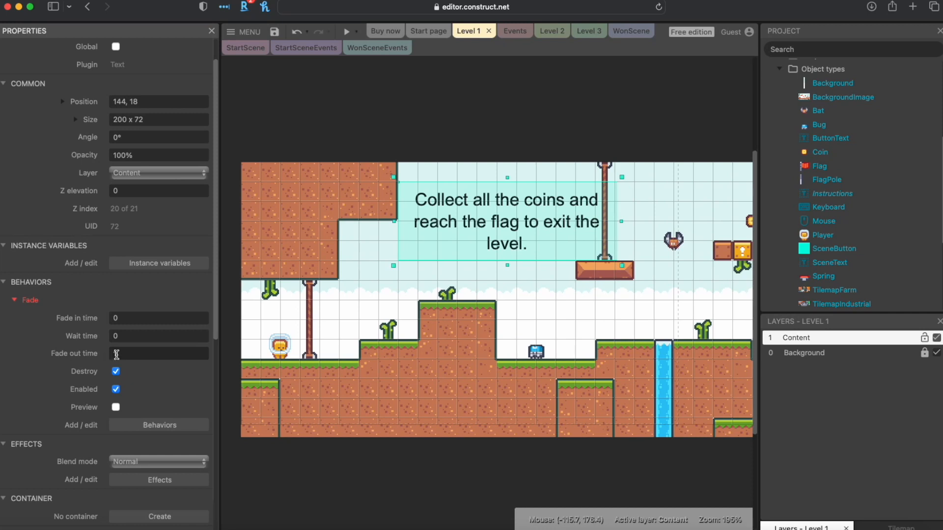
pyautogui.click(116, 354)
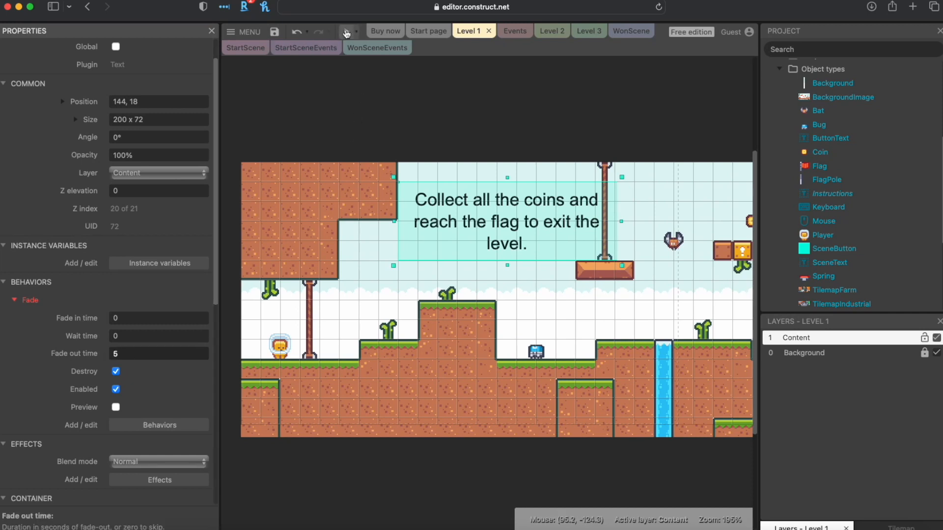
pyautogui.click(346, 33)
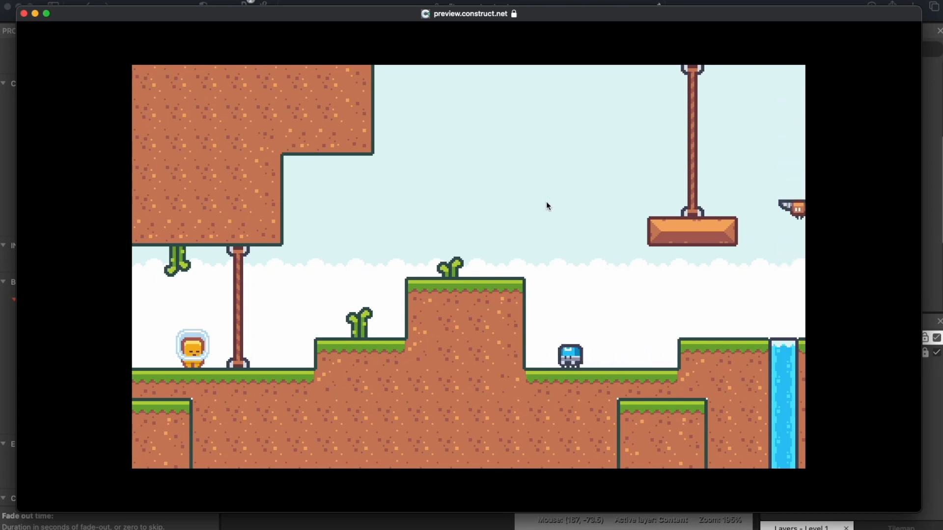
pyautogui.click(24, 14)
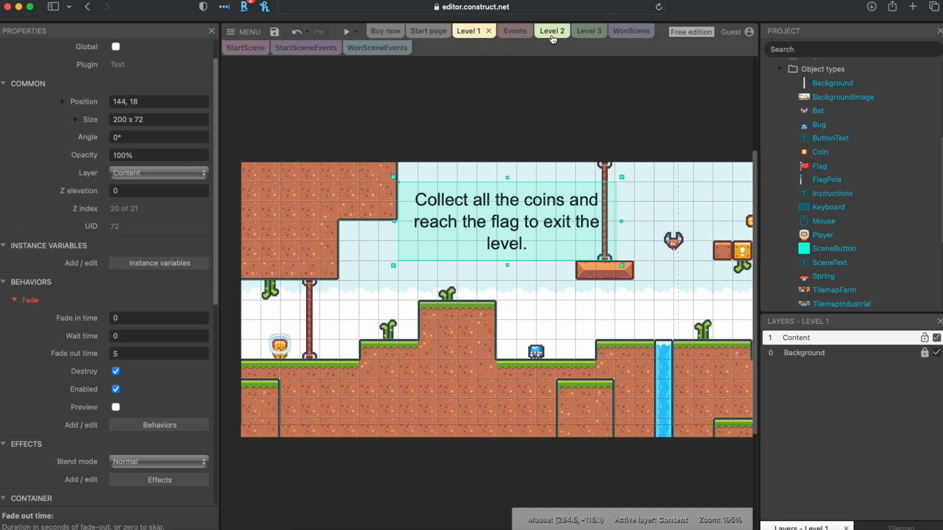
# Place the Instructions text at 18, 18 in both Level 2 and Level 3, and save the project.
pyautogui.click(552, 32)
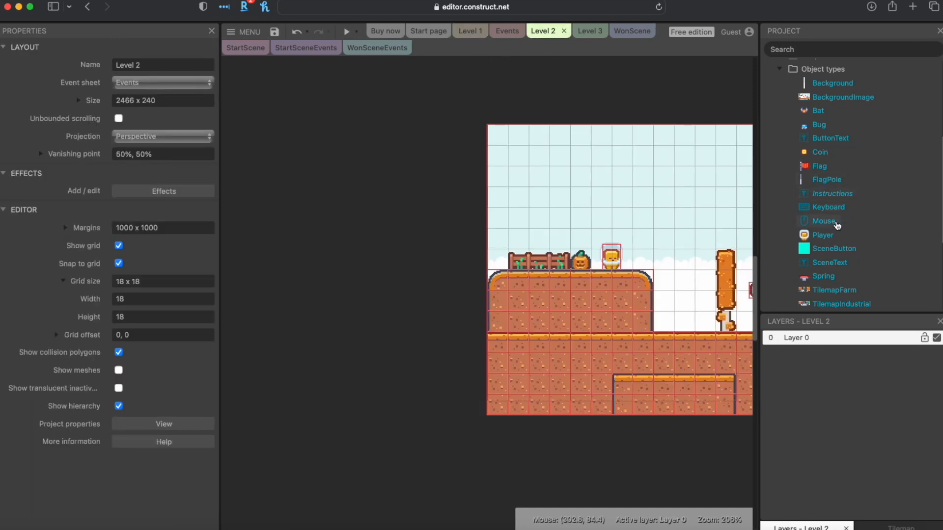
pyautogui.scroll(-1, 835, 224)
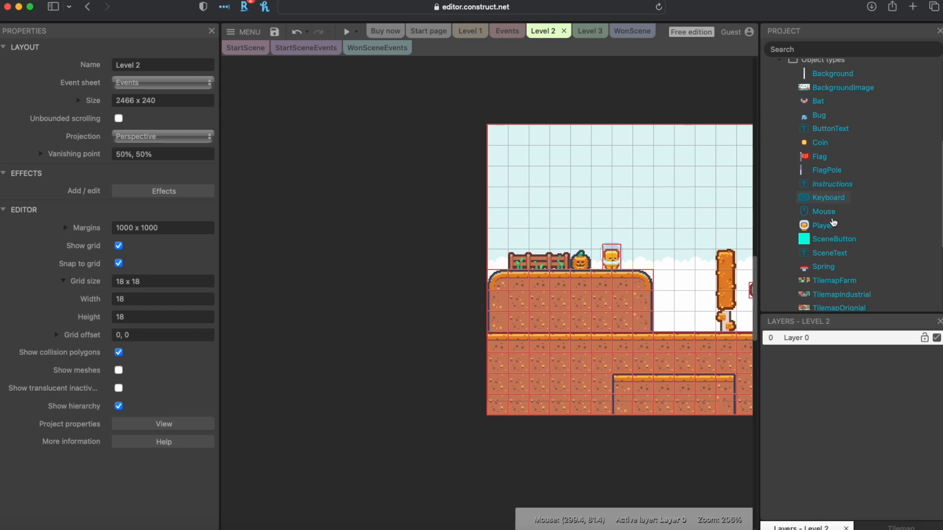
pyautogui.moveTo(828, 190); pyautogui.dragTo(561, 173)
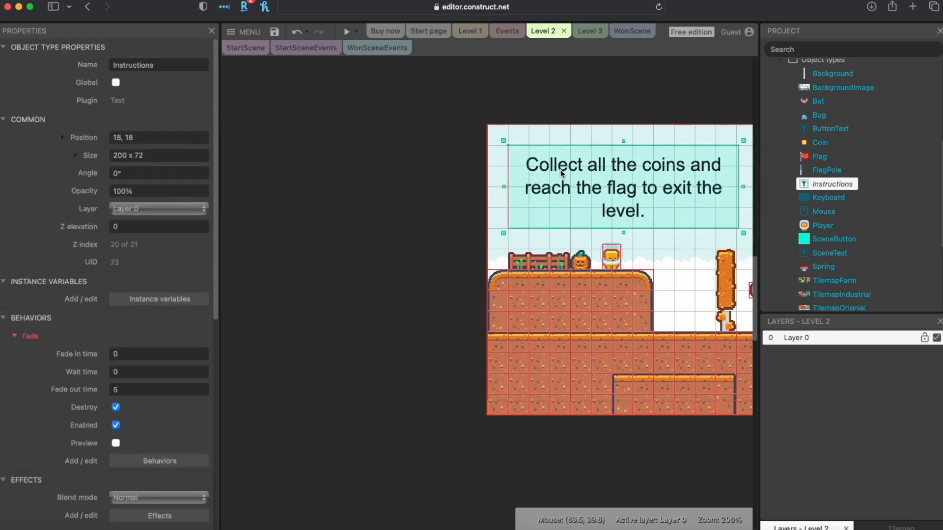
pyautogui.click(592, 32)
pyautogui.click(384, 277)
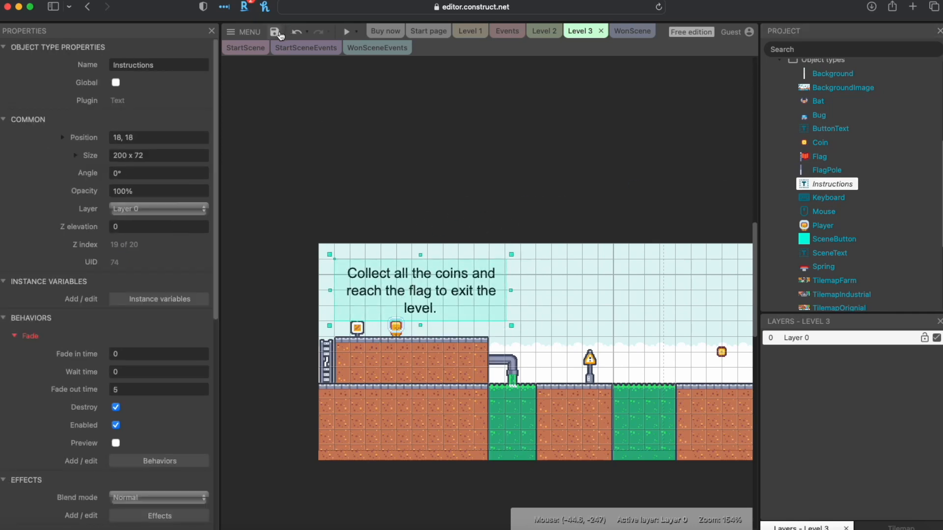
pyautogui.click(275, 33)
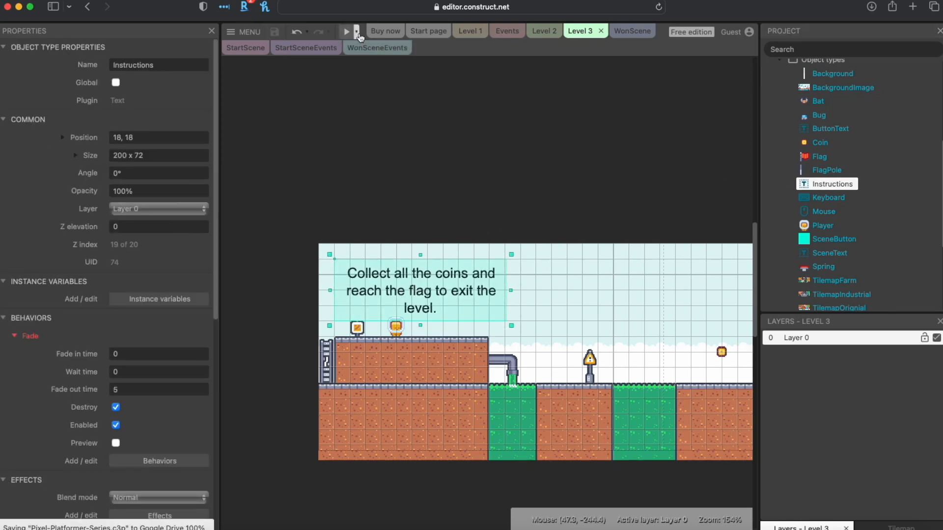
# Preview the whole project from the start scene and start the game.
pyautogui.click(358, 33)
pyautogui.click(391, 91)
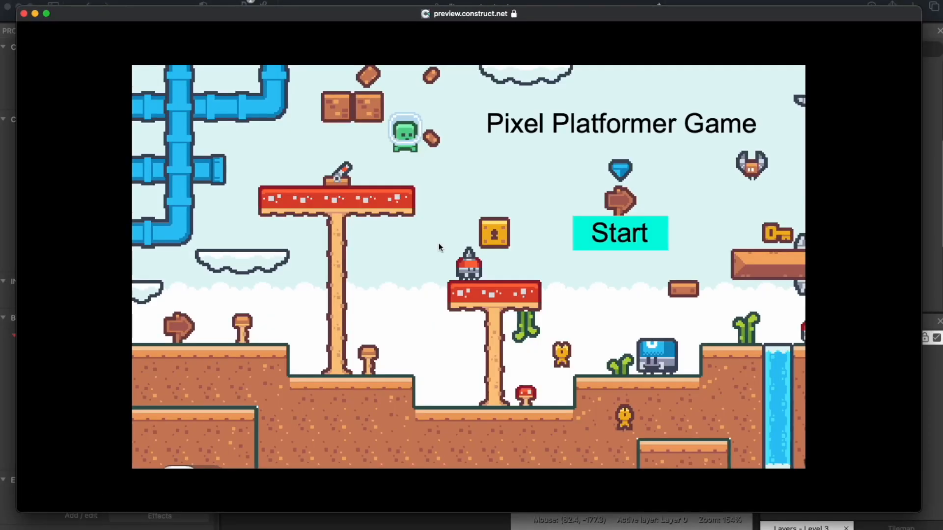
pyautogui.click(607, 238)
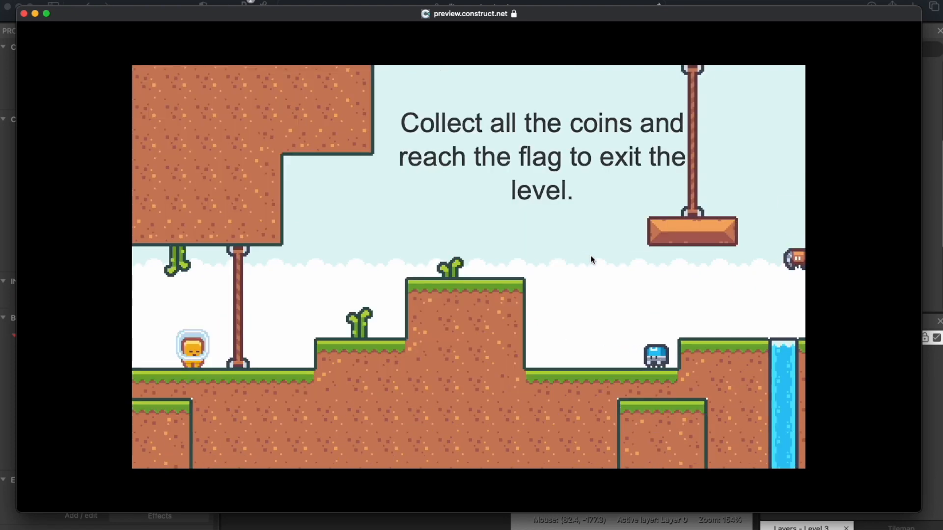
# Play-test the first level by running and jumping across its grass and desert platforms, collecting the coins along the way.
pyautogui.press('Right')
pyautogui.press('Up')
pyautogui.press('Right')
pyautogui.press('Up')
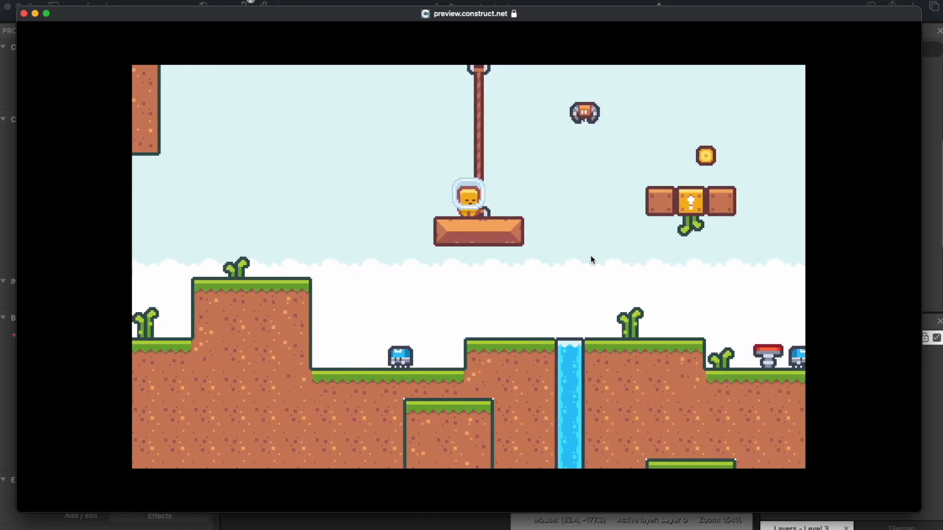
pyautogui.press('Right')
pyautogui.press('Up')
pyautogui.press('Right')
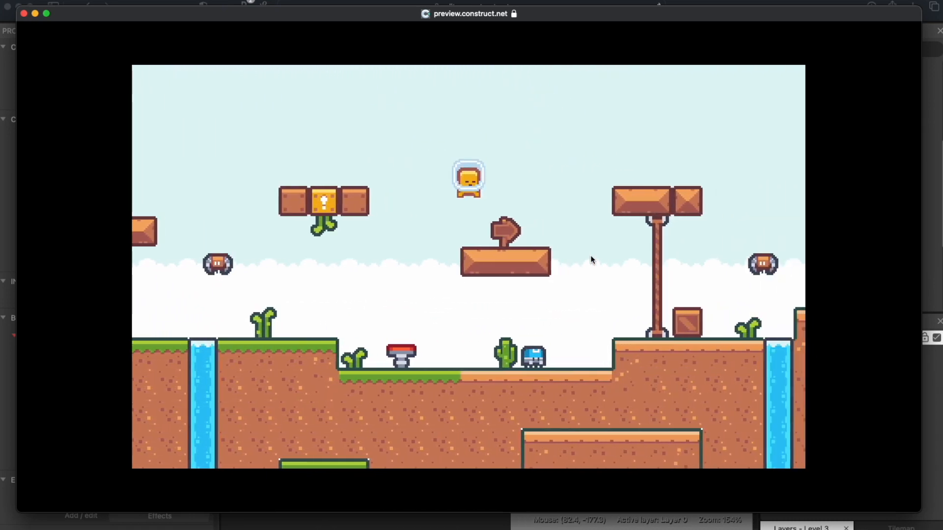
pyautogui.press('Up')
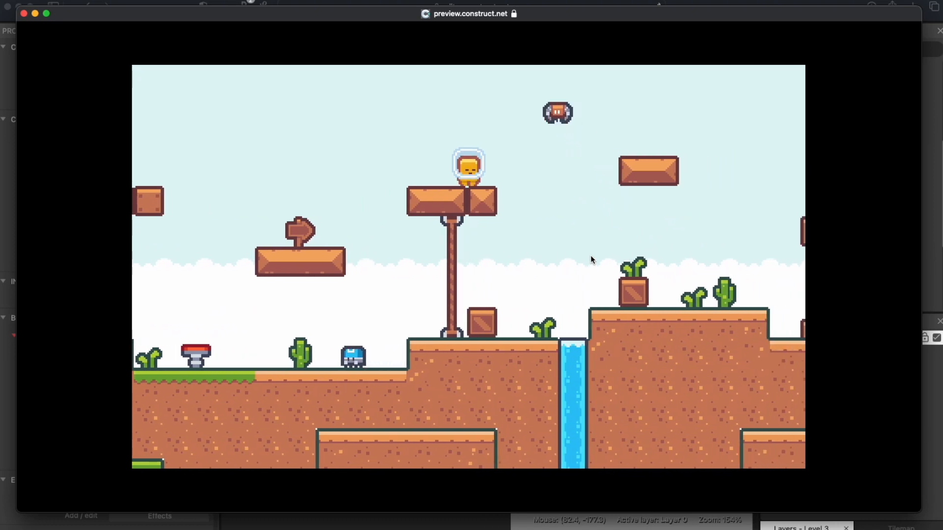
pyautogui.press('Right')
pyautogui.press('Up')
pyautogui.press('Up')
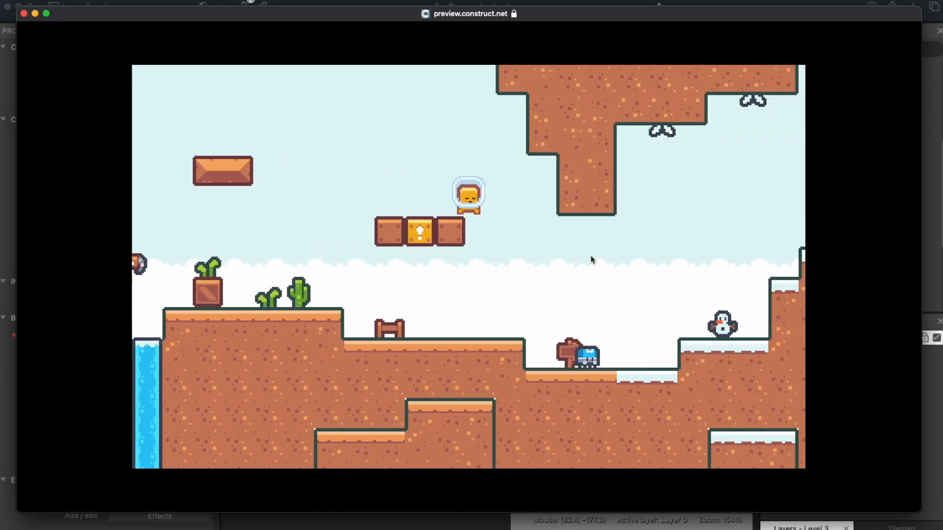
# Continue the play-test through the snowy section, collecting its coins and bouncing off the spring on the small red mushroom.
pyautogui.press('Right')
pyautogui.press('Up')
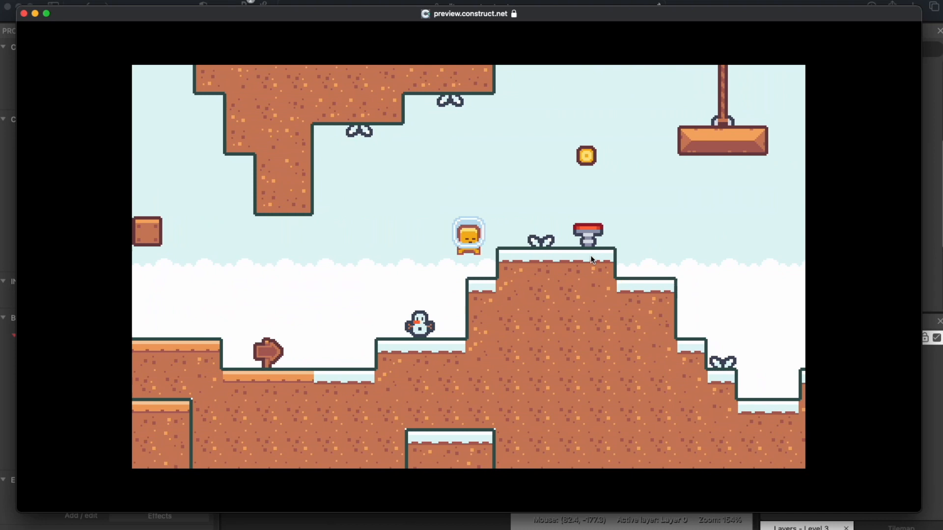
pyautogui.press('Right')
pyautogui.press('Up')
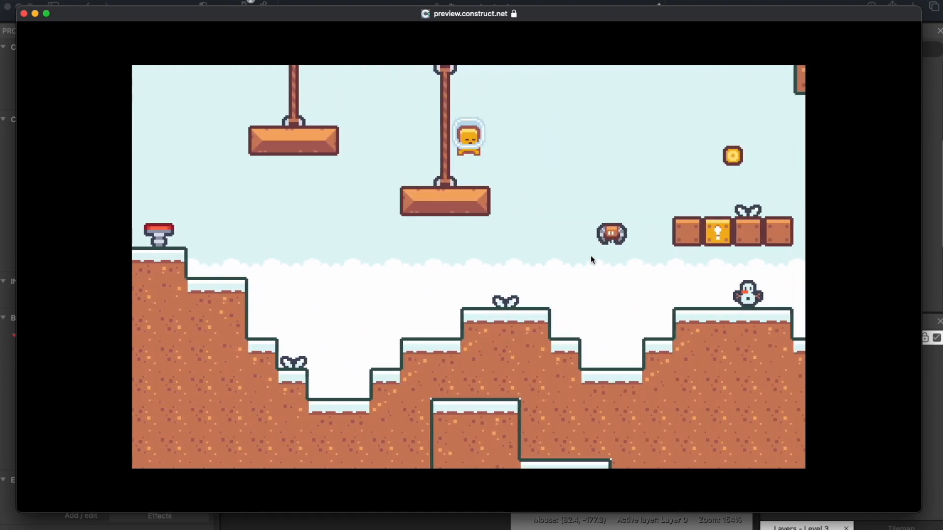
pyautogui.press('Right')
pyautogui.press('Right')
pyautogui.press('Up')
pyautogui.press('Right')
pyautogui.press('Left')
pyautogui.press('Up')
pyautogui.press('Right')
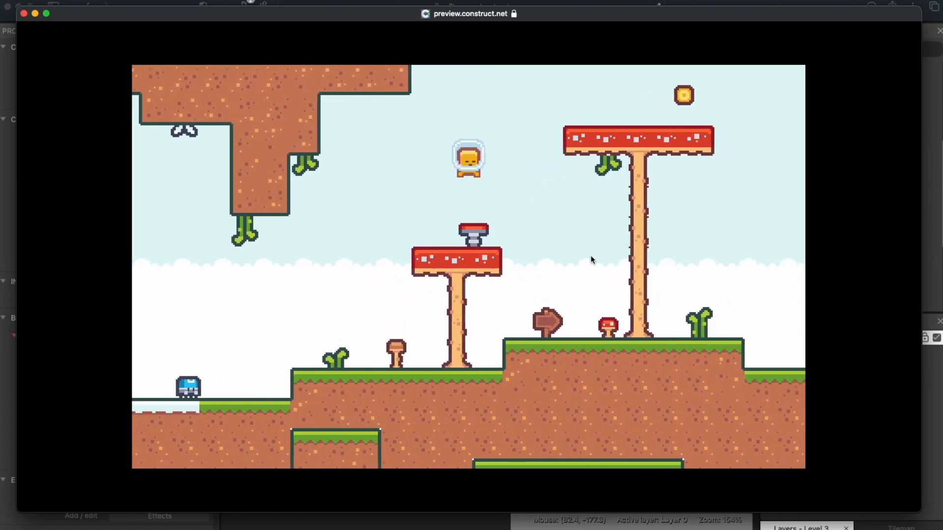
# Cross the tall mushroom and tree platforms and reach the flag to enter the second level.
pyautogui.press('Right')
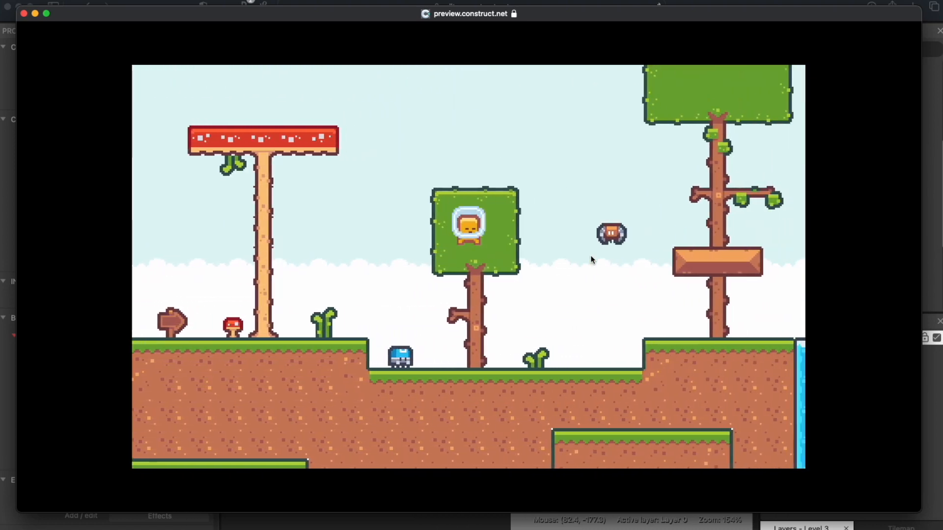
pyautogui.press('Right')
pyautogui.press('Right')
pyautogui.press('Up')
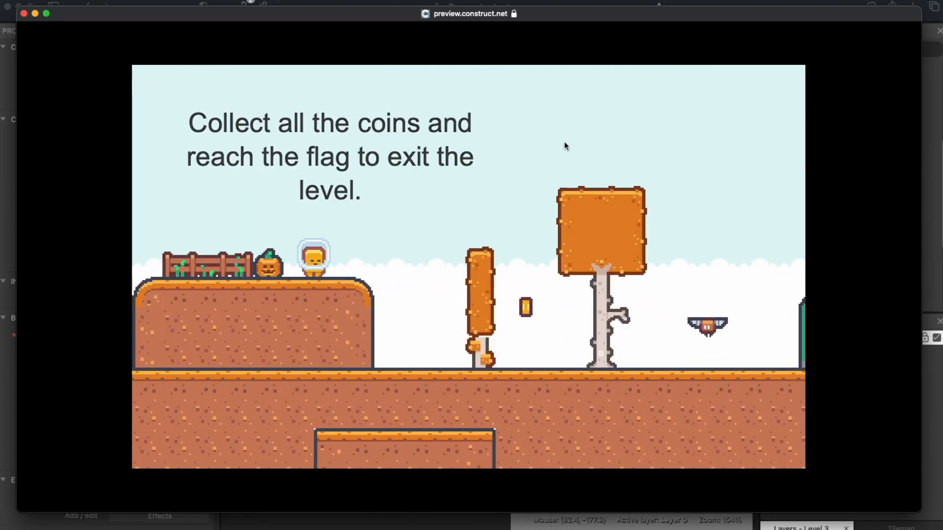
# Close the game preview and review the Level 3, WonScene and StartScene layouts in the editor.
pyautogui.click(24, 13)
pyautogui.click(380, 180)
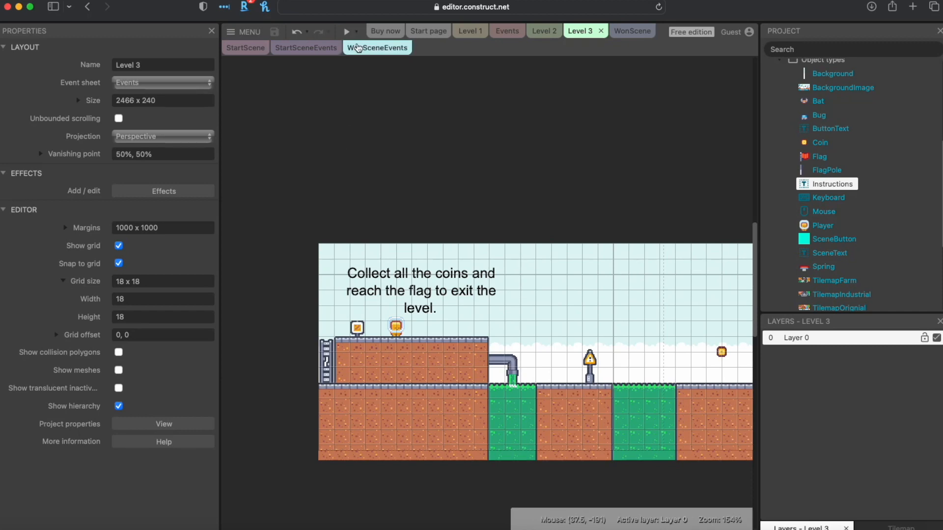
pyautogui.scroll(-3, 567, 189)
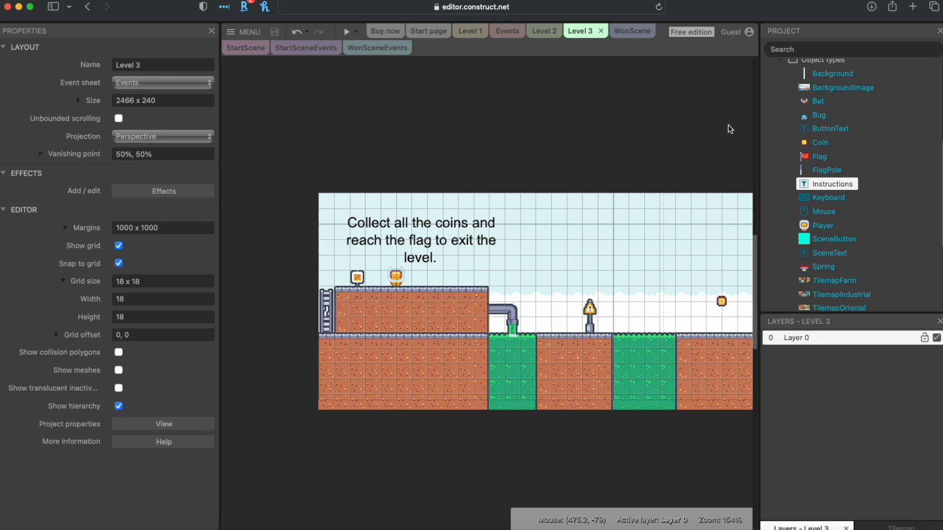
pyautogui.scroll(5, 649, 99)
pyautogui.click(632, 31)
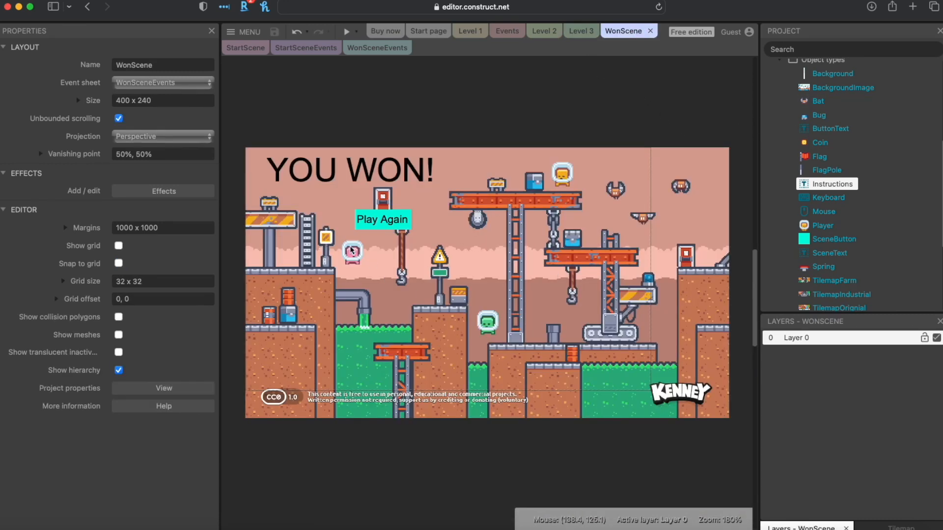
pyautogui.click(253, 48)
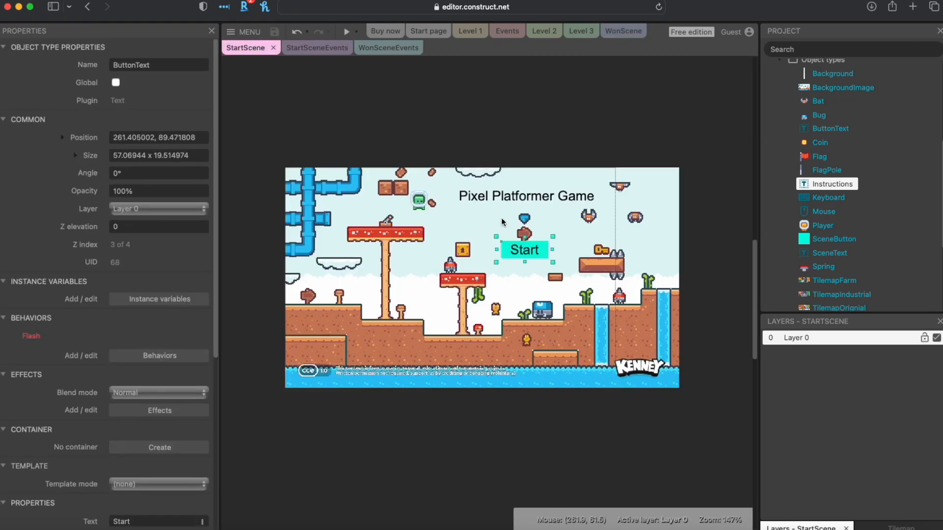
pyautogui.click(558, 130)
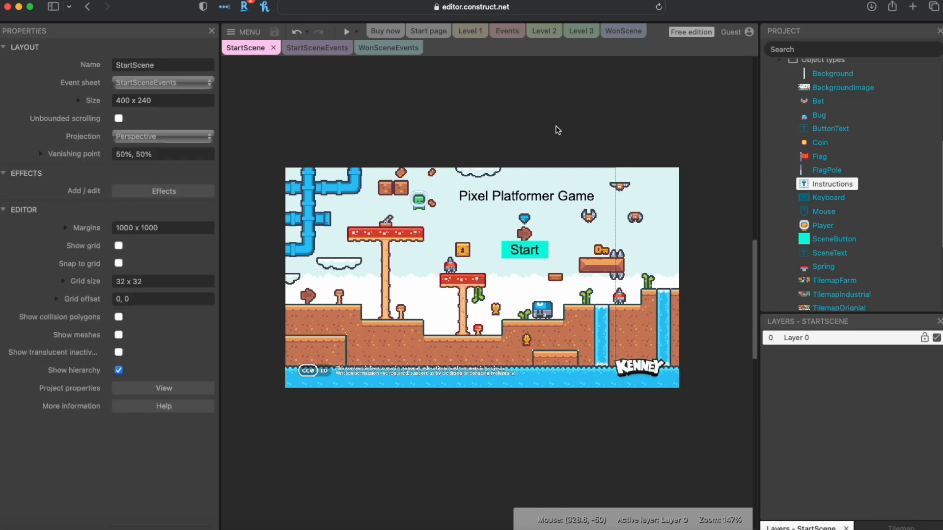